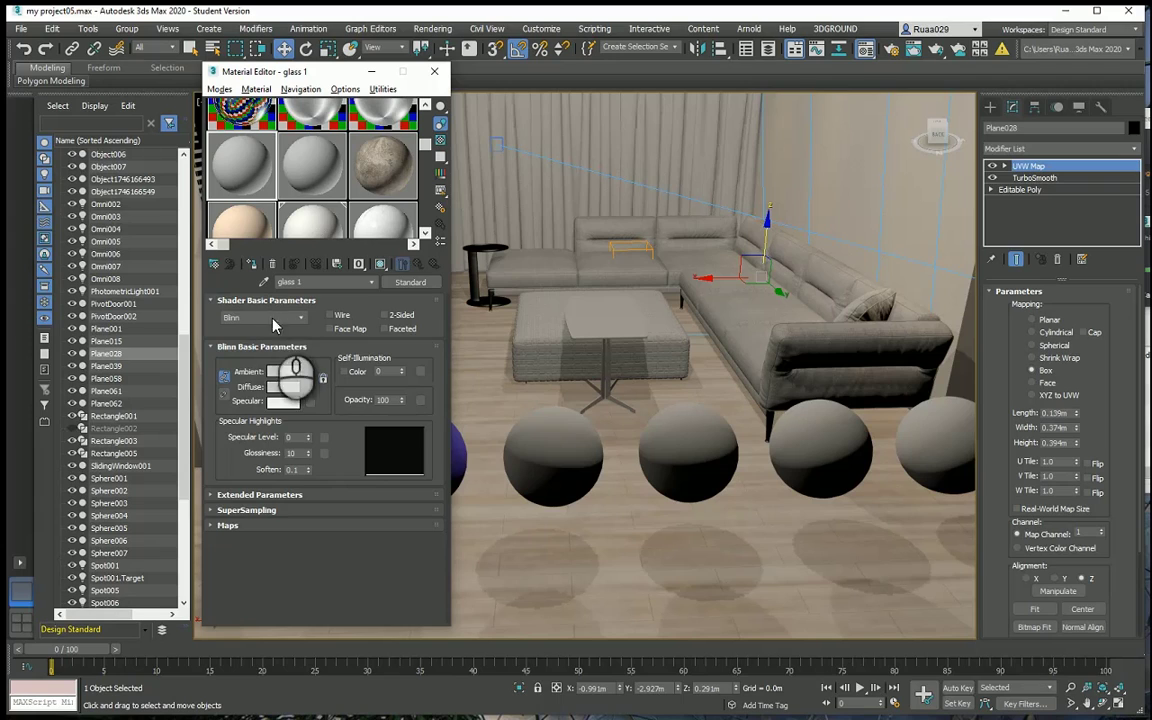
Step: Switch the glass 1 material's shader to Anisotropic and make it 2-Sided
left_click(292, 318)
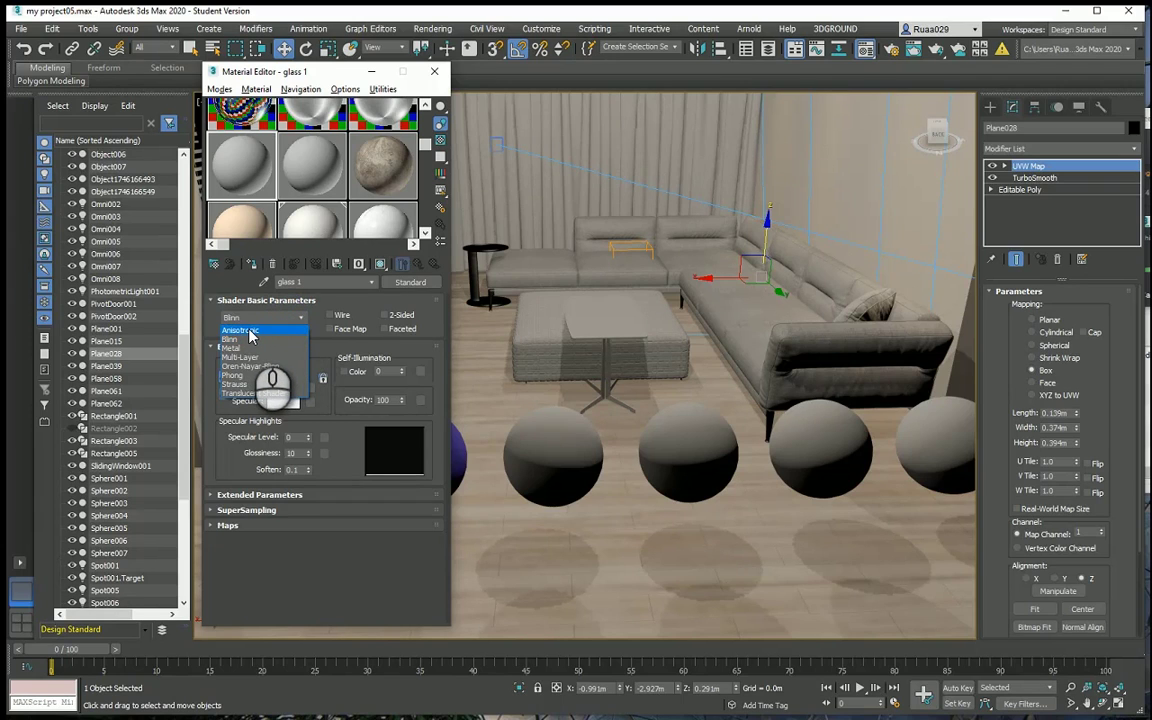
left_click(252, 331)
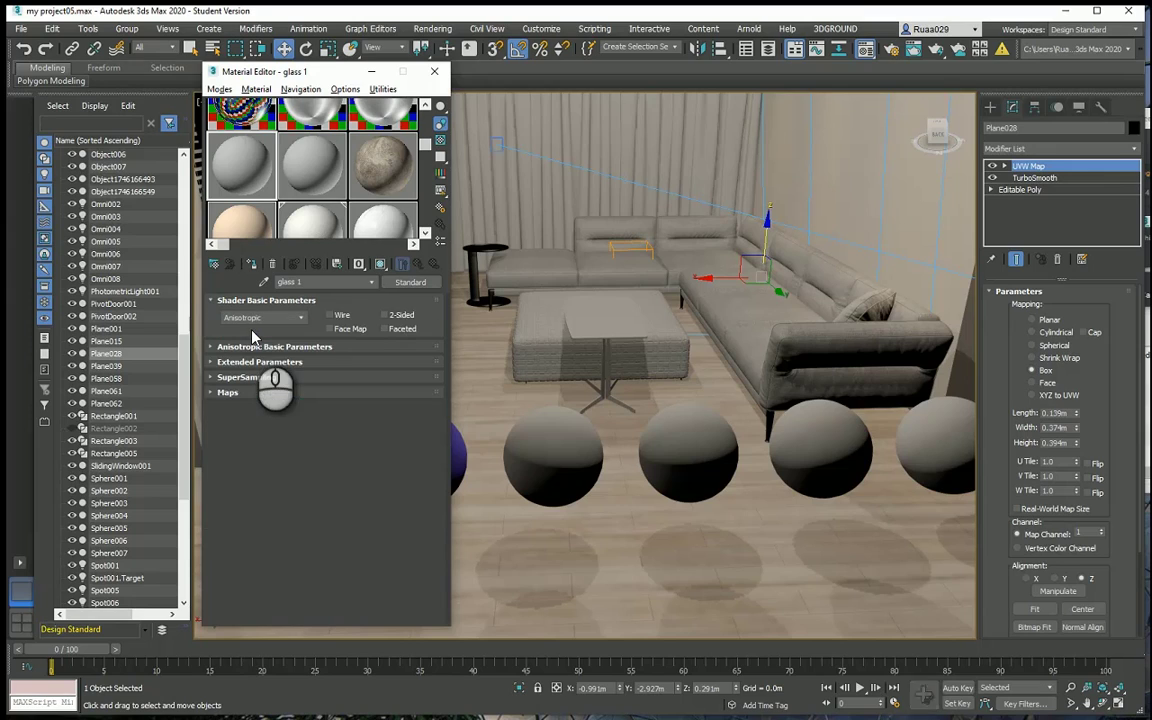
left_click(385, 316)
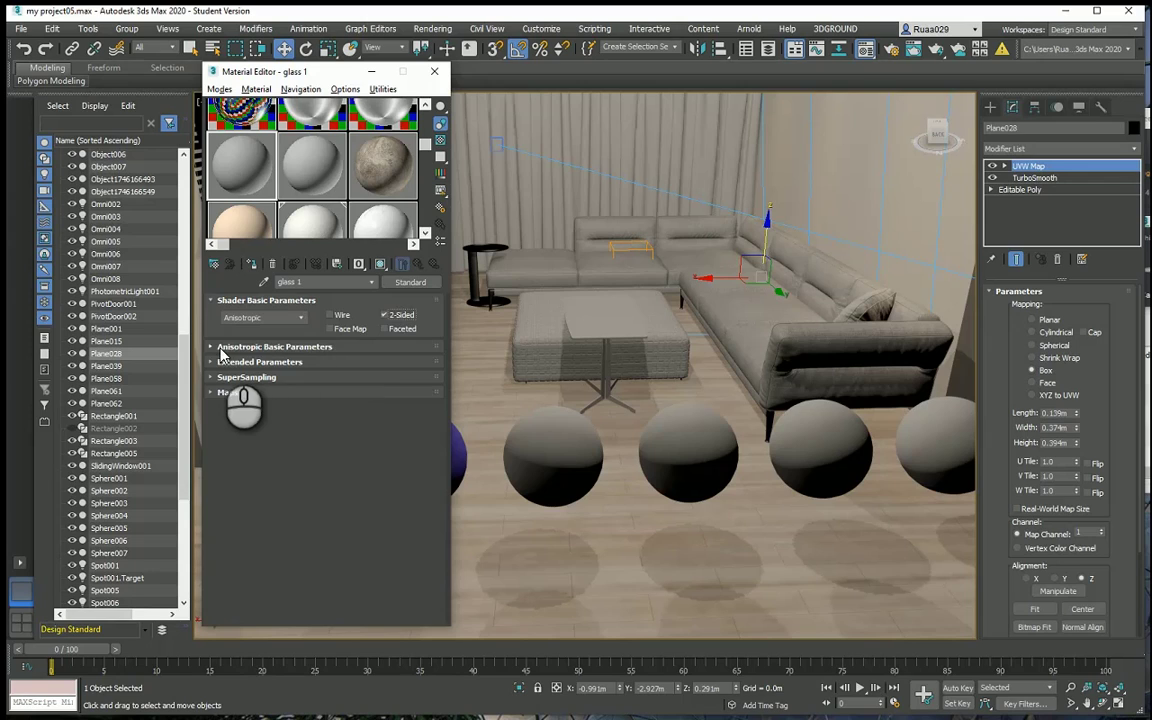
Step: Set the glass 1 material's specular level to 70 and its glossiness to 40
left_click(222, 350)
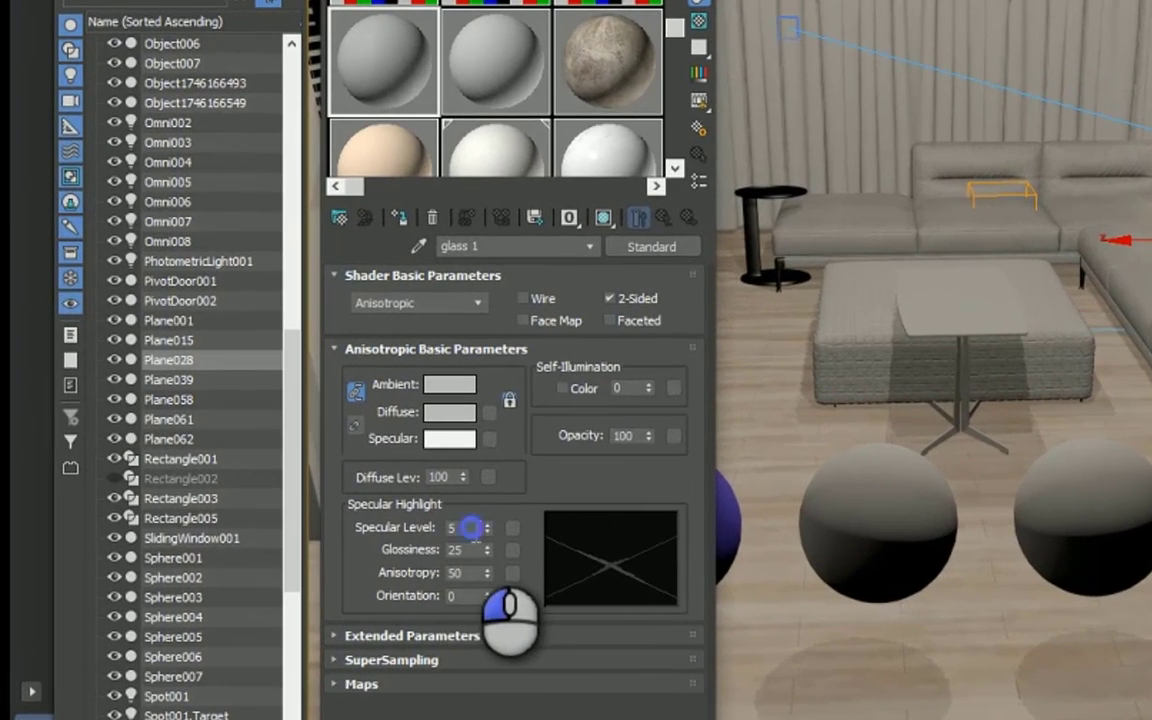
double_click(468, 527)
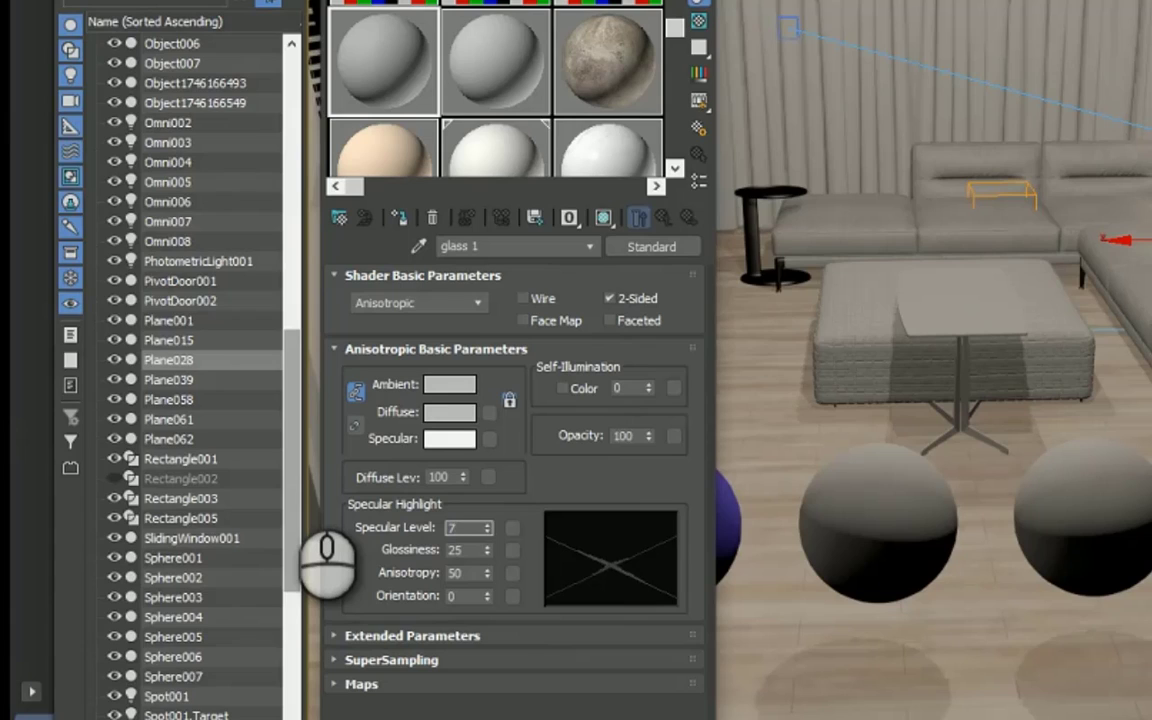
key("Return")
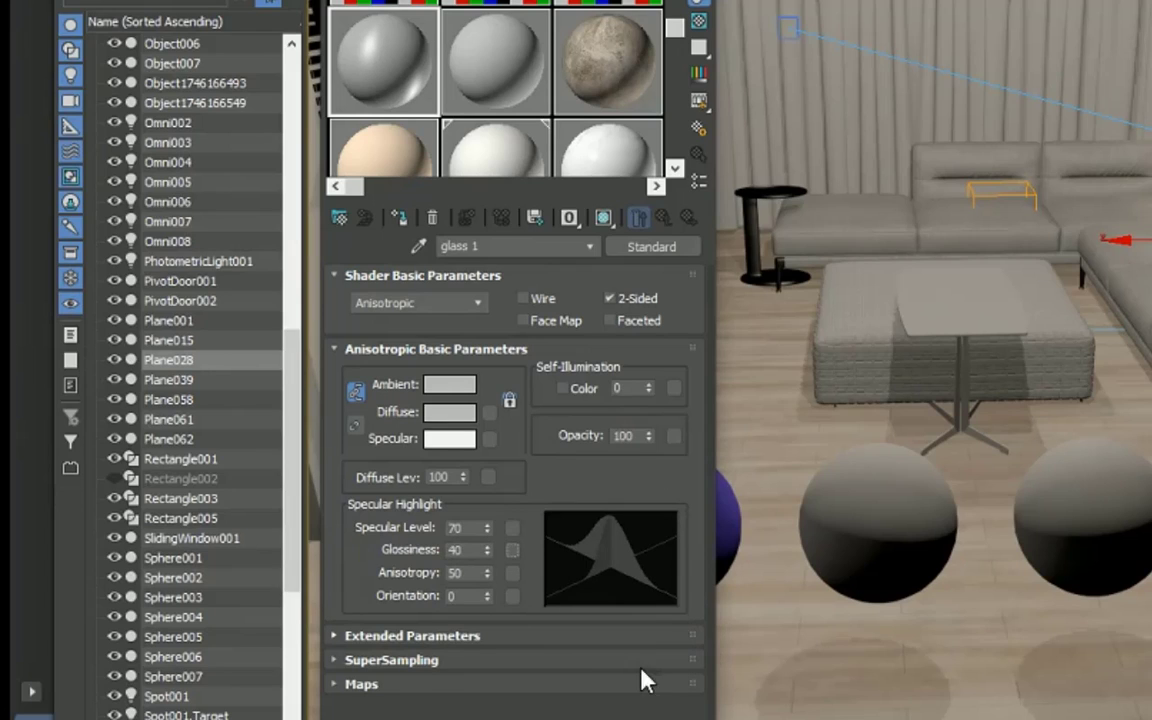
left_click(365, 80)
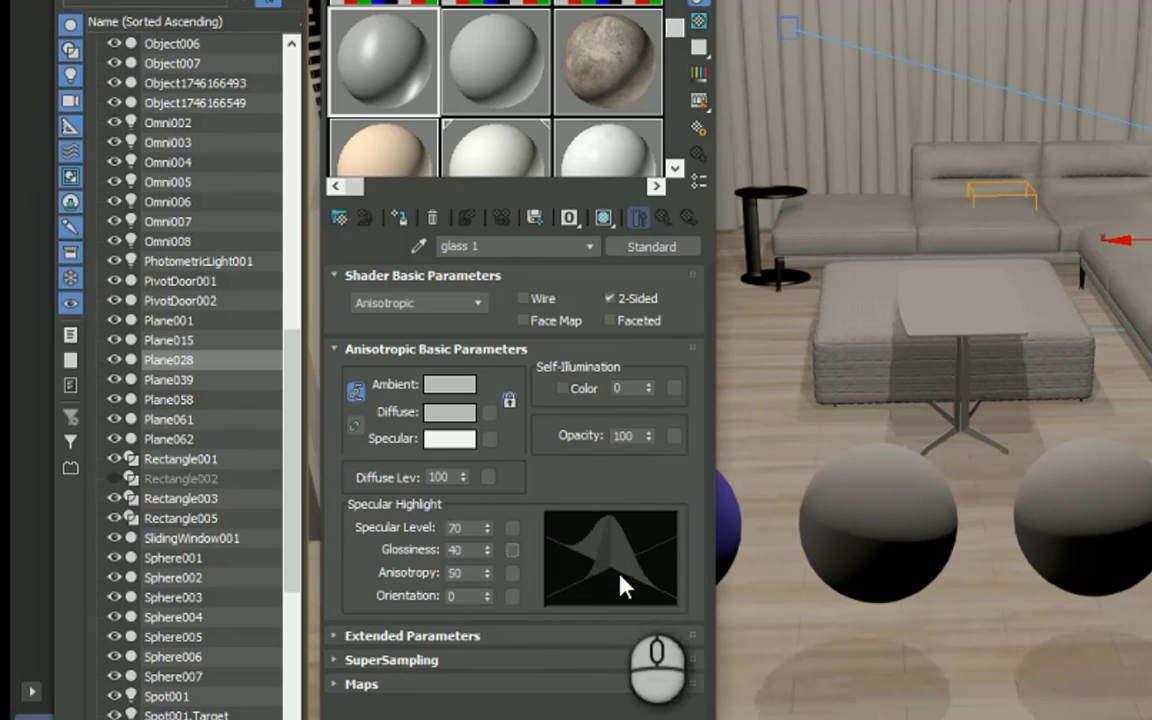
Step: Enable the Refraction map of the glass 1 material and assign a Raytrace map to it
left_click(340, 685)
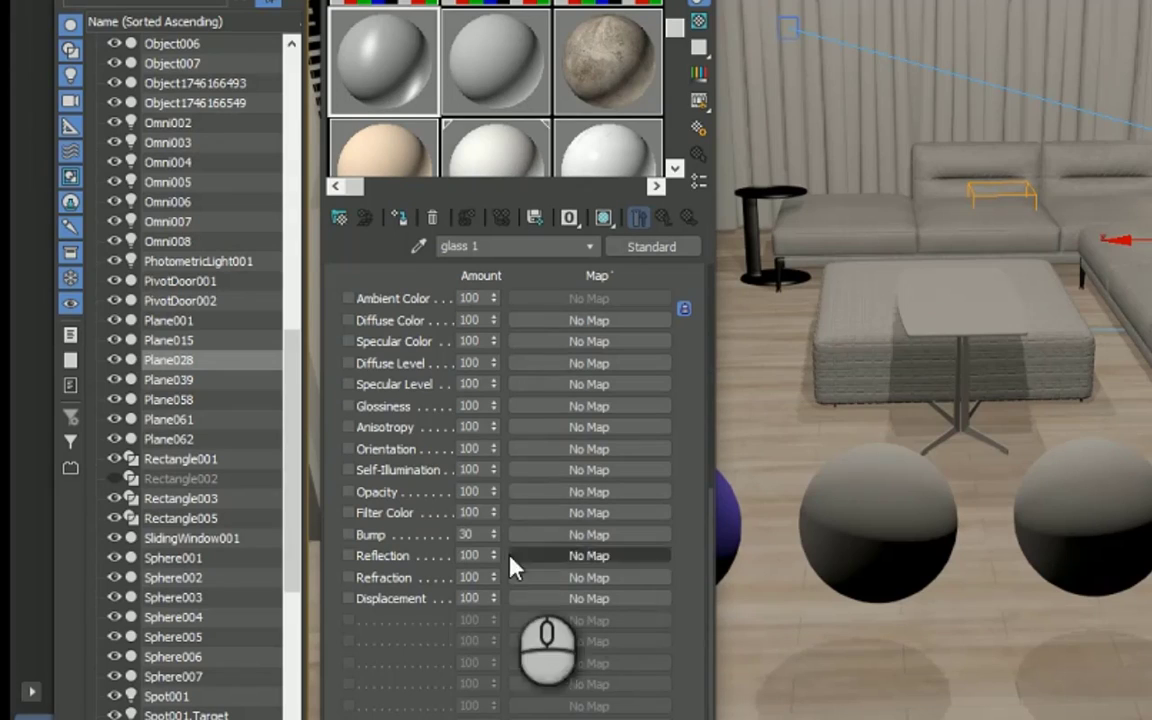
left_click(348, 578)
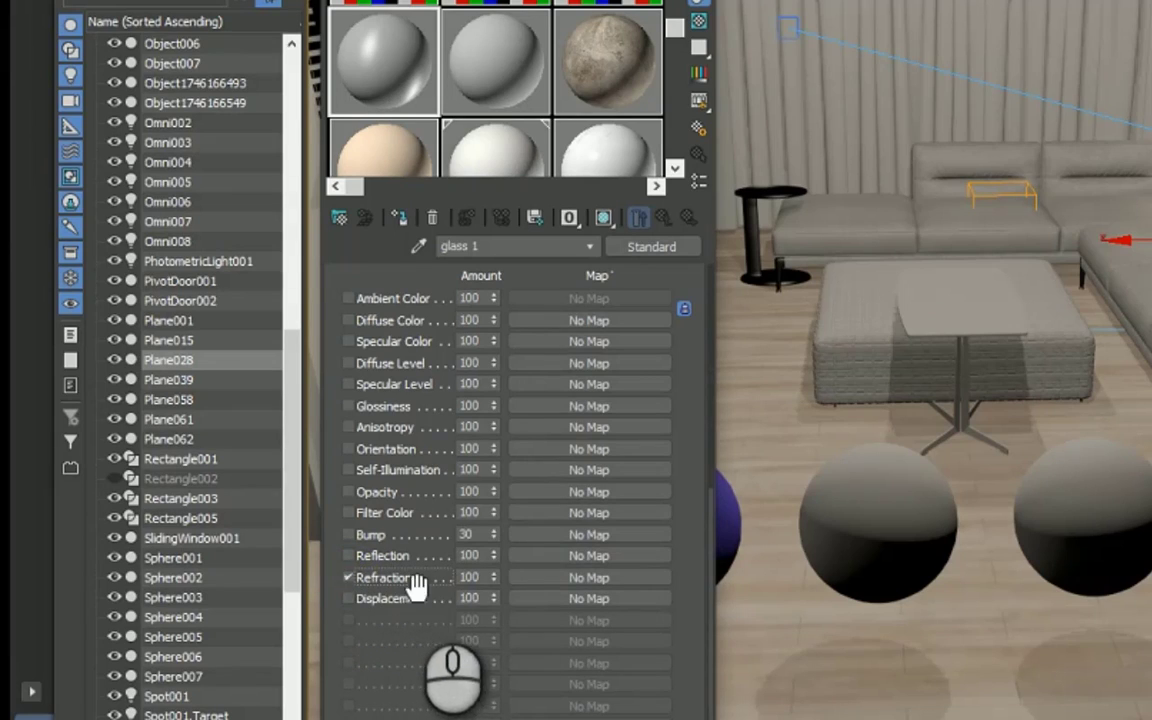
left_click(608, 580)
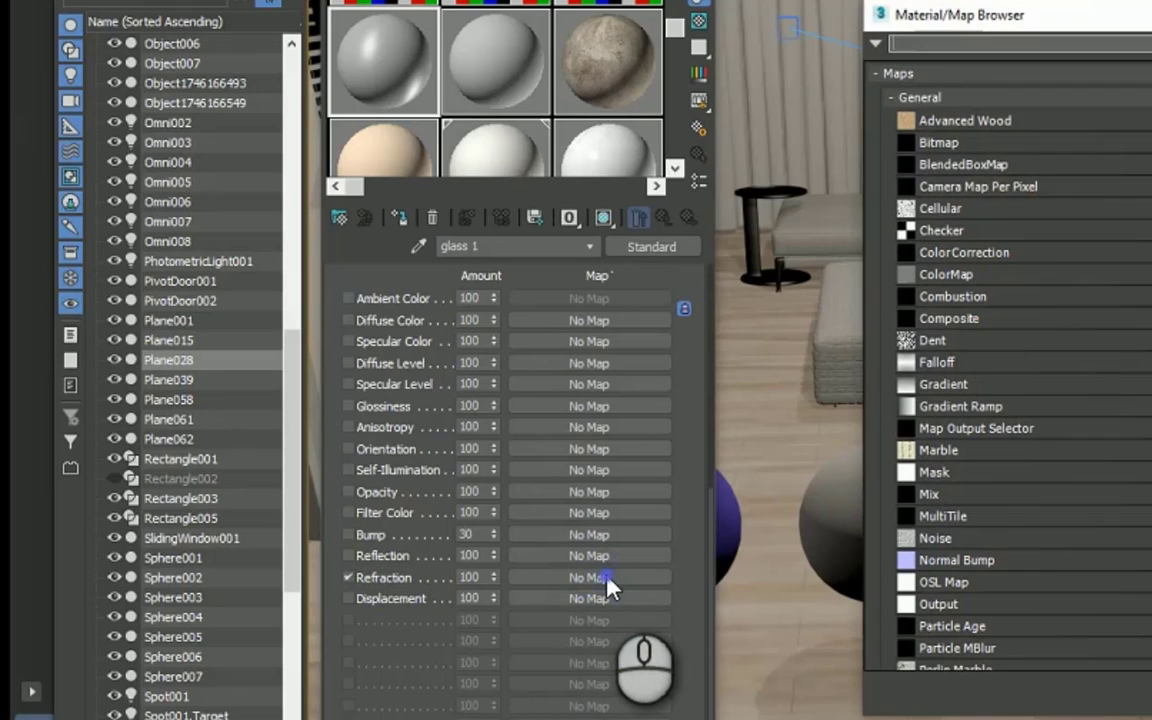
type("ray")
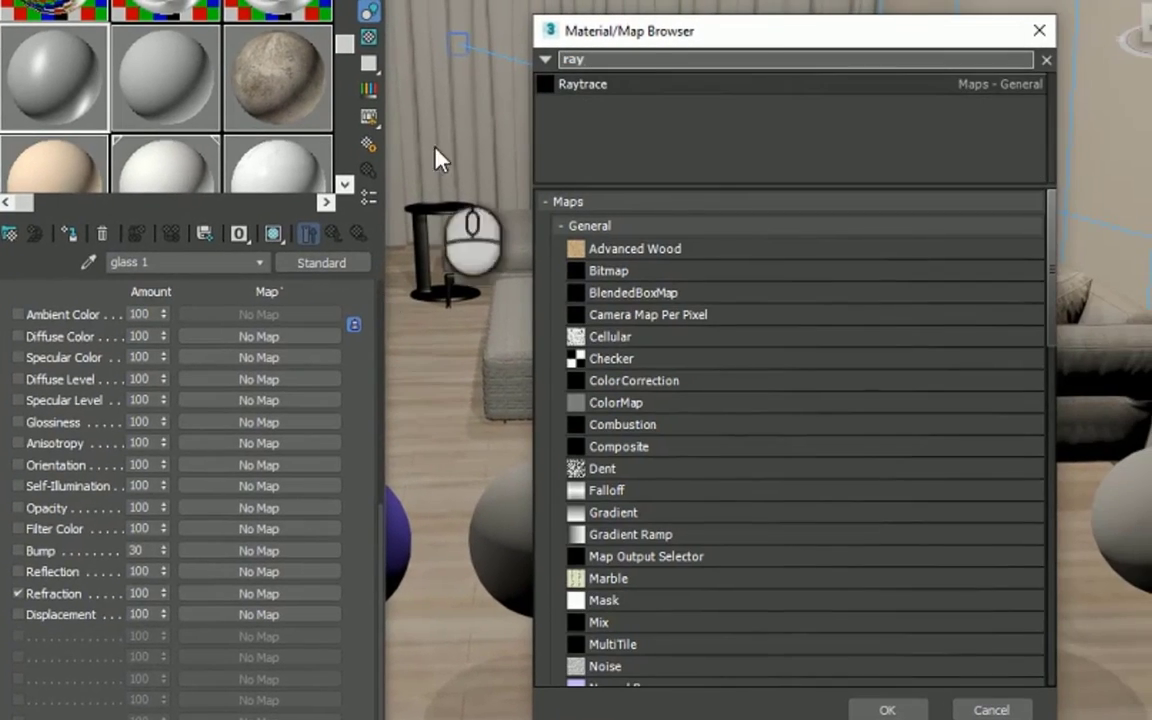
double_click(597, 85)
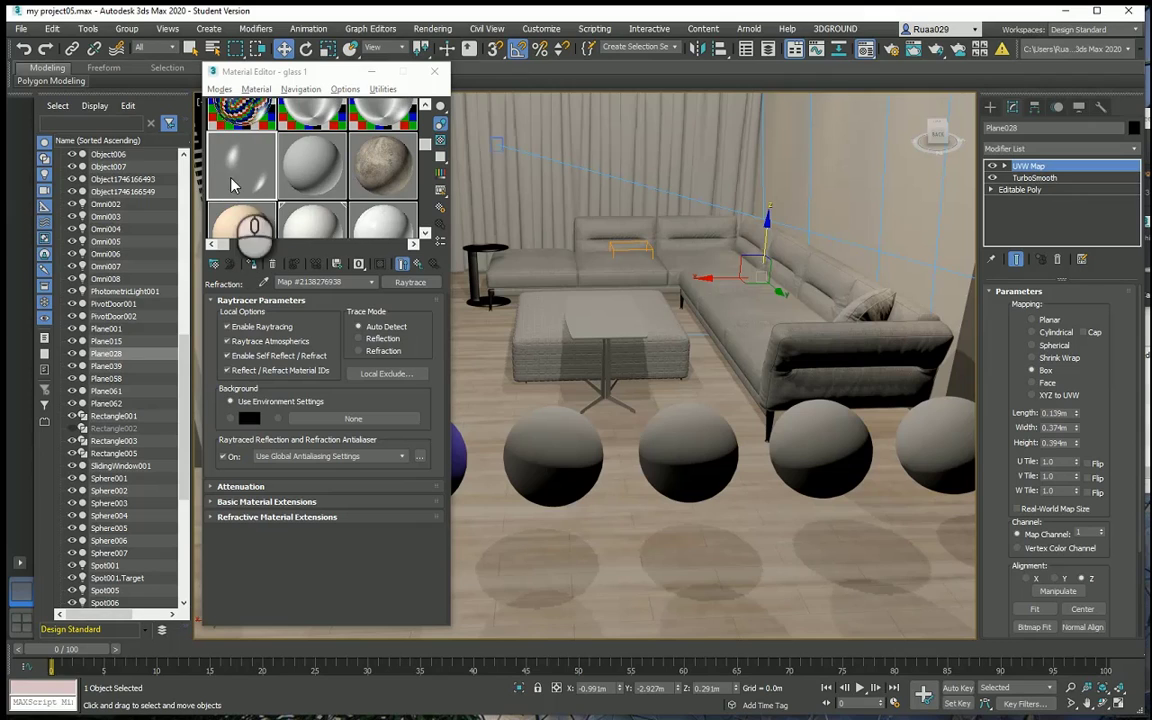
Step: Check the refraction in an enlarged material preview with the checkered sample background turned on, and close the preview
double_click(232, 185)
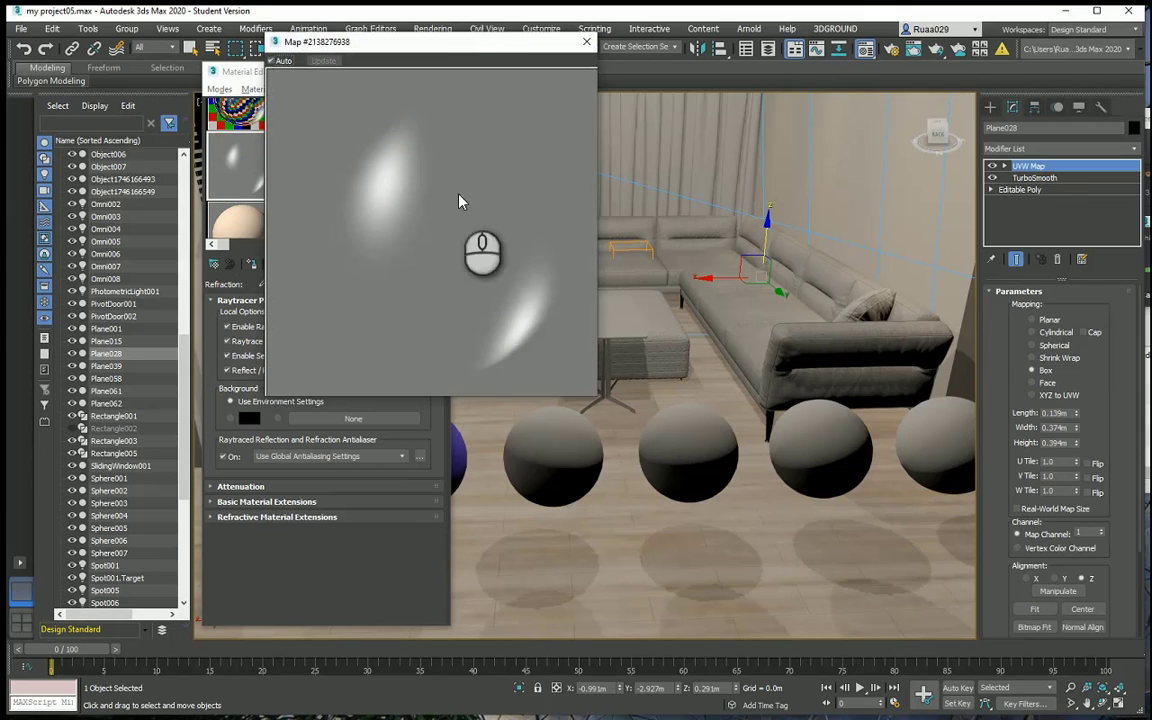
left_click_drag(428, 42, 730, 47)
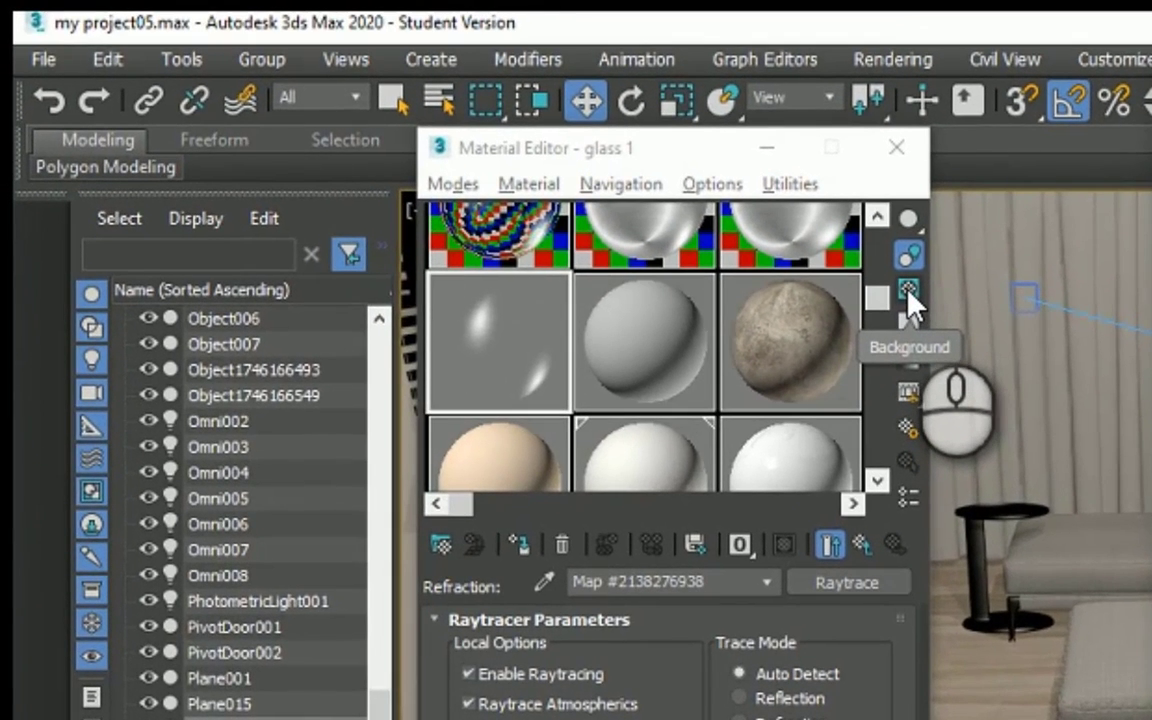
left_click(907, 289)
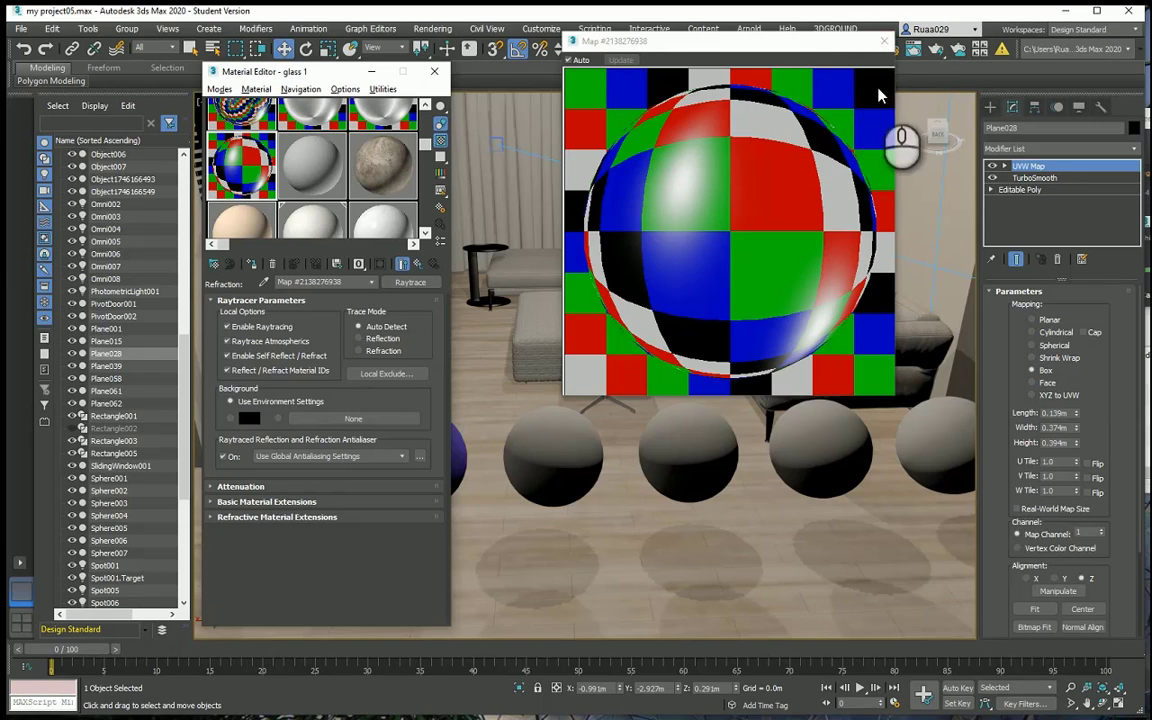
left_click(883, 44)
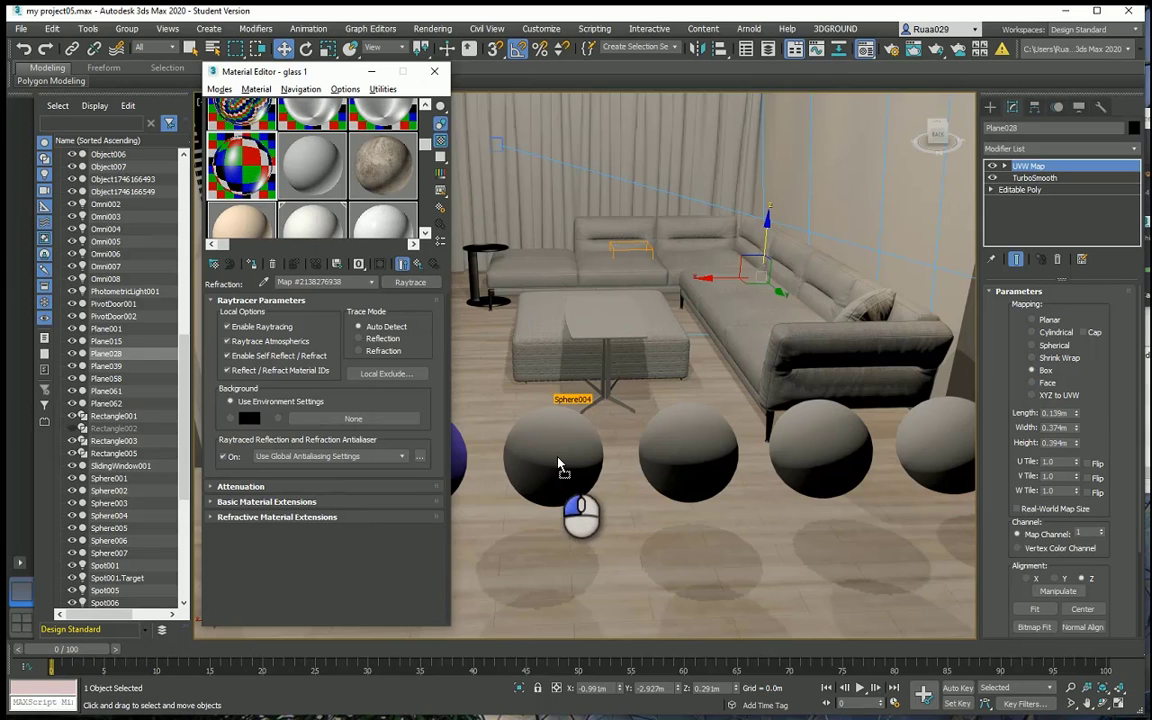
Step: Apply the glass 1 material to Sphere004 and show the shaded material in the viewport
left_click_drag(560, 467, 558, 469)
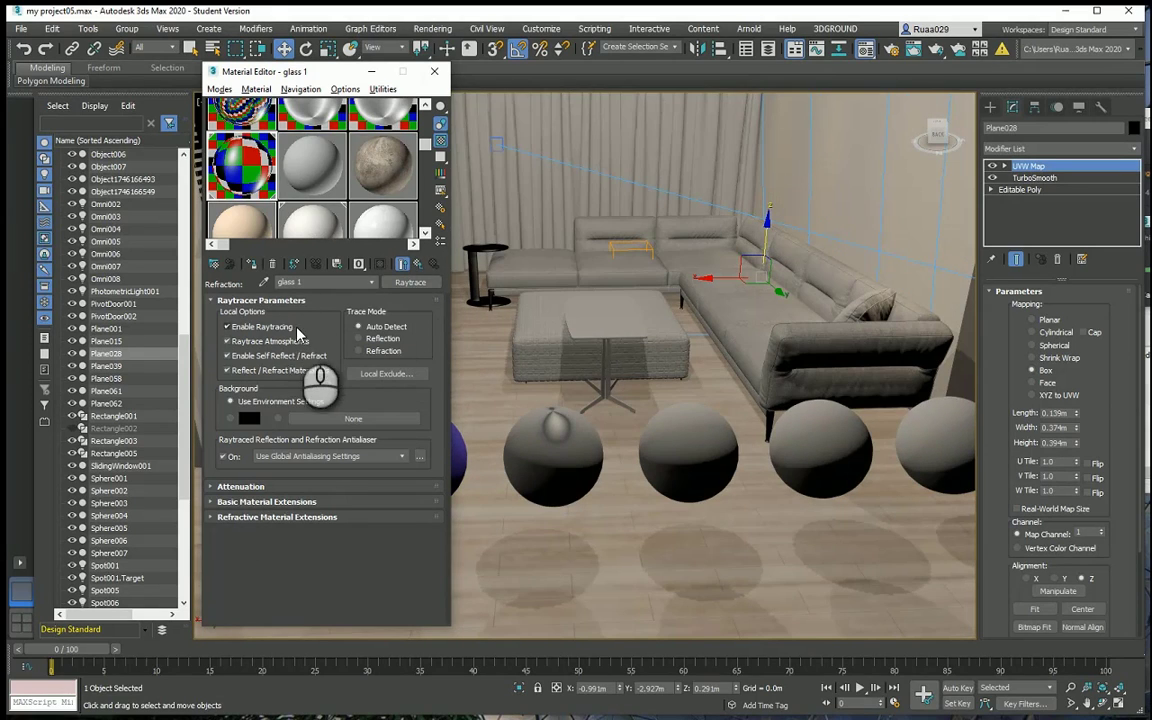
left_click(421, 266)
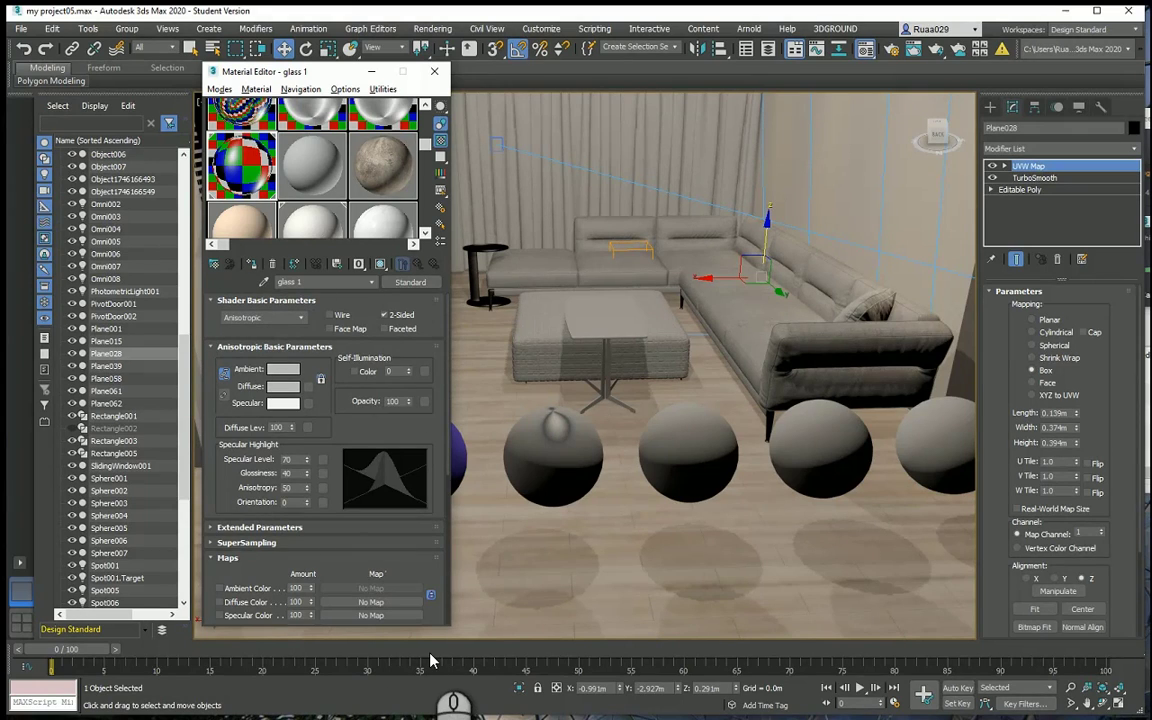
left_click(381, 265)
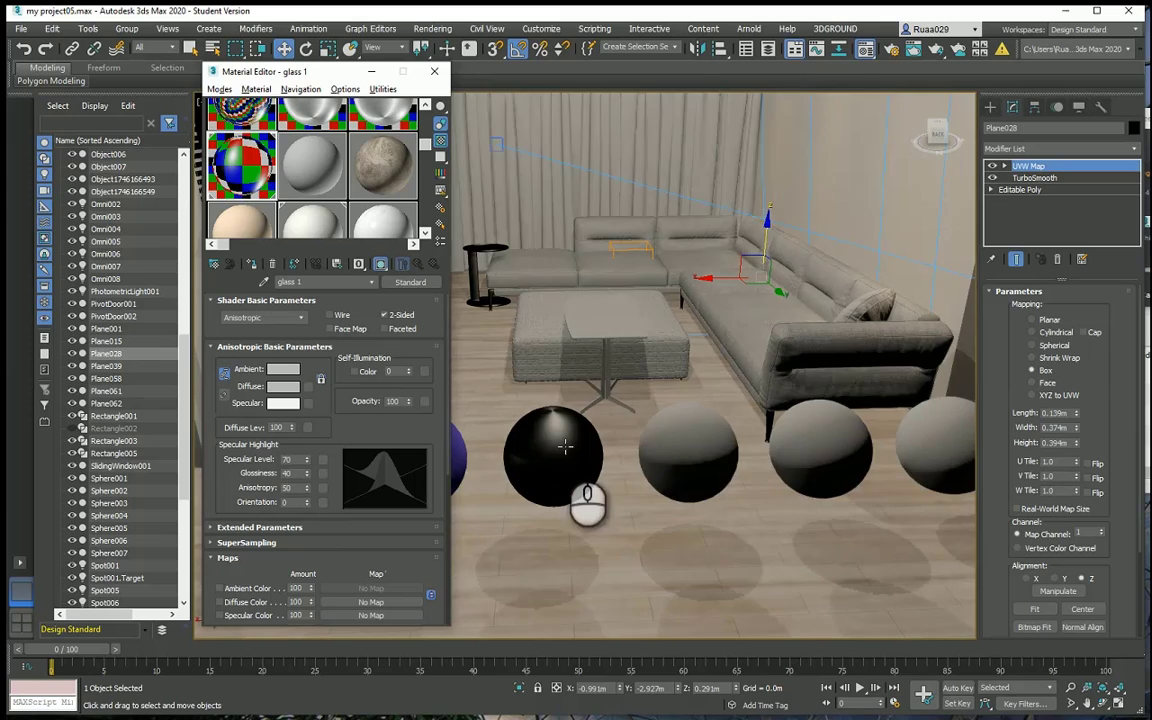
Step: Close the Material Editor and start a Scanline render of the Perspective view, cancelling it once the frame window is open
middle_click_drag(563, 442, 652, 420)
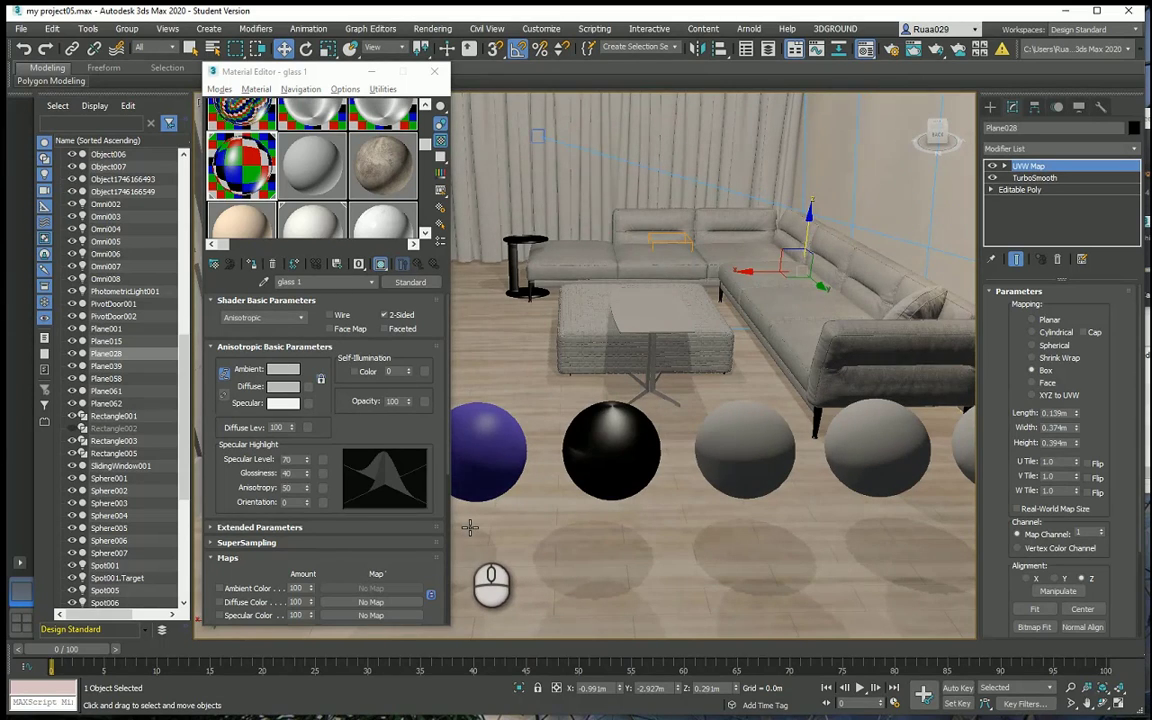
left_click(434, 71)
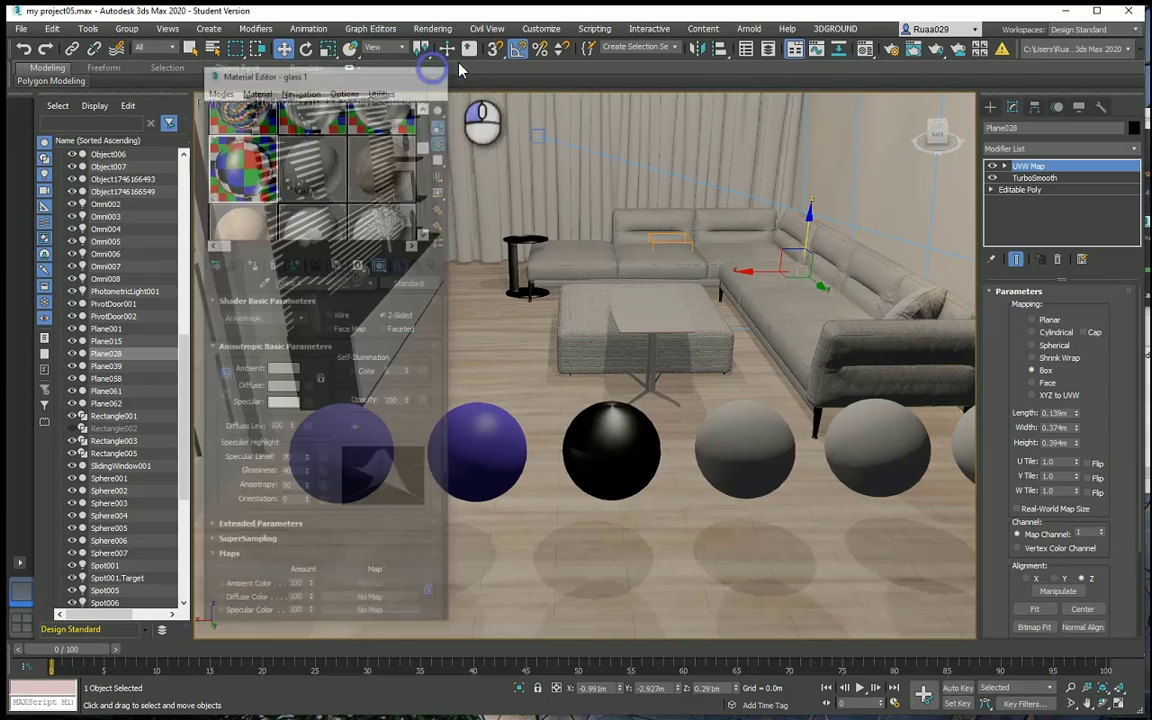
left_click(896, 56)
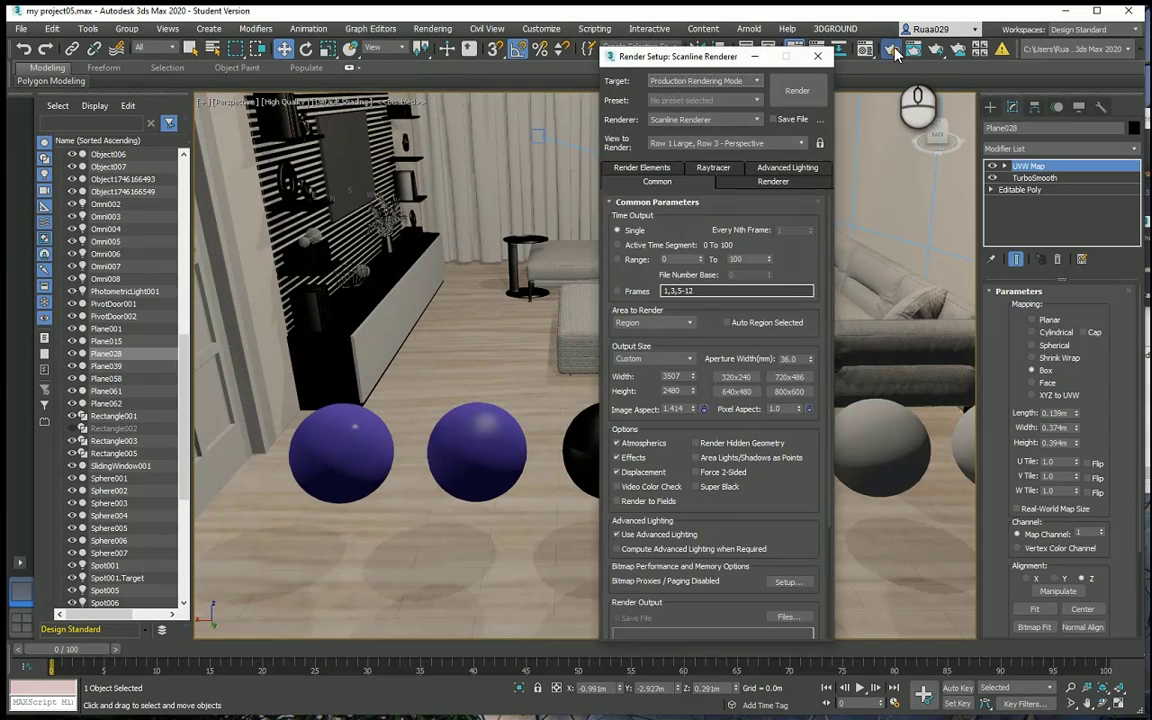
left_click(793, 92)
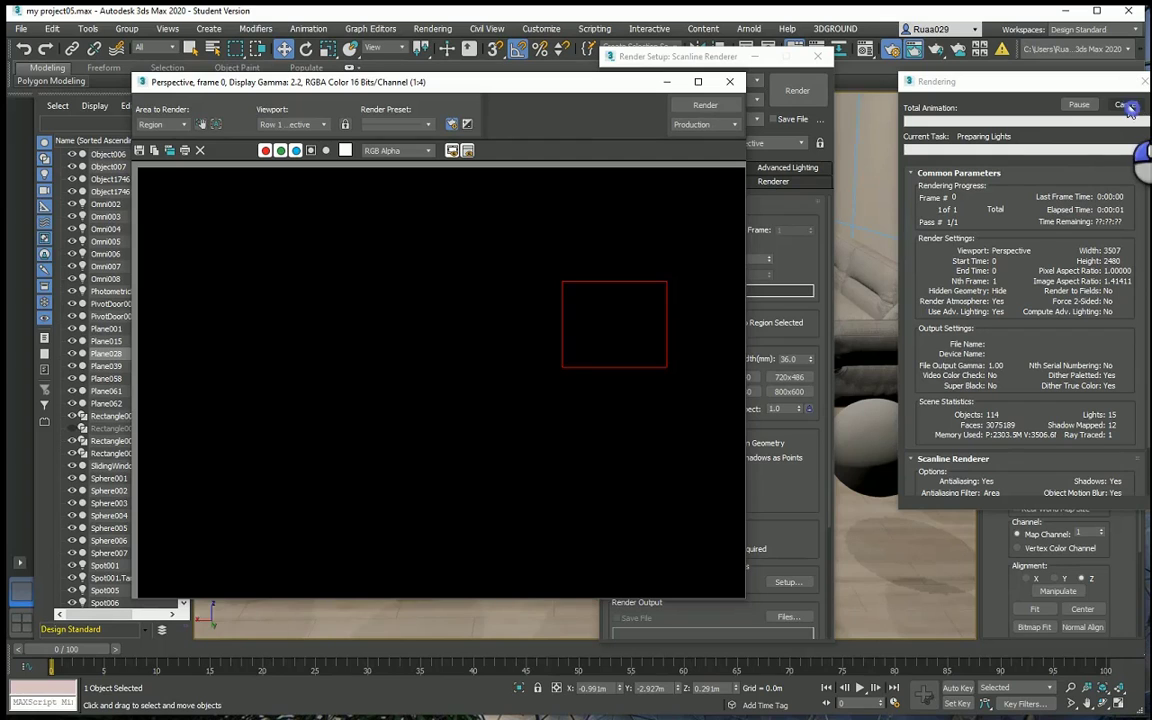
left_click(1126, 106)
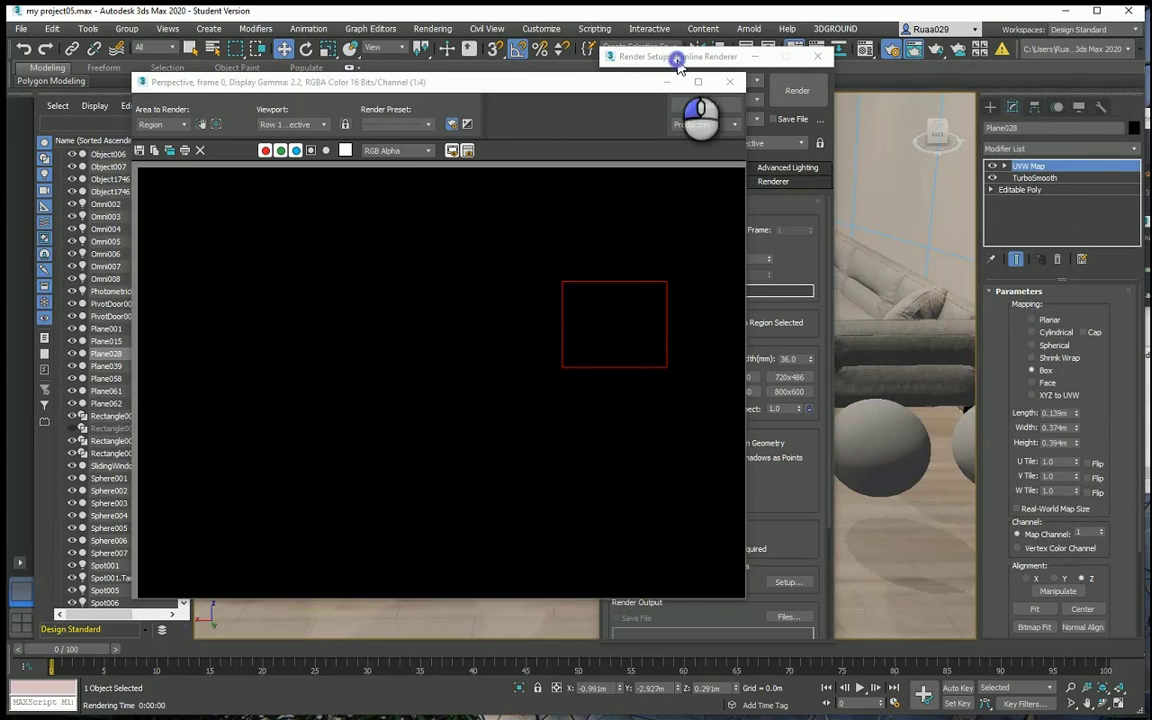
Step: Move the render region over the glass sphere, Sphere004, and render that region
left_click_drag(674, 57, 1008, 57)
mouse_move(571, 81)
left_mouse_down()
mouse_move(695, 97)
mouse_move(820, 90)
mouse_move(572, 72)
left_mouse_up()
left_click(327, 113)
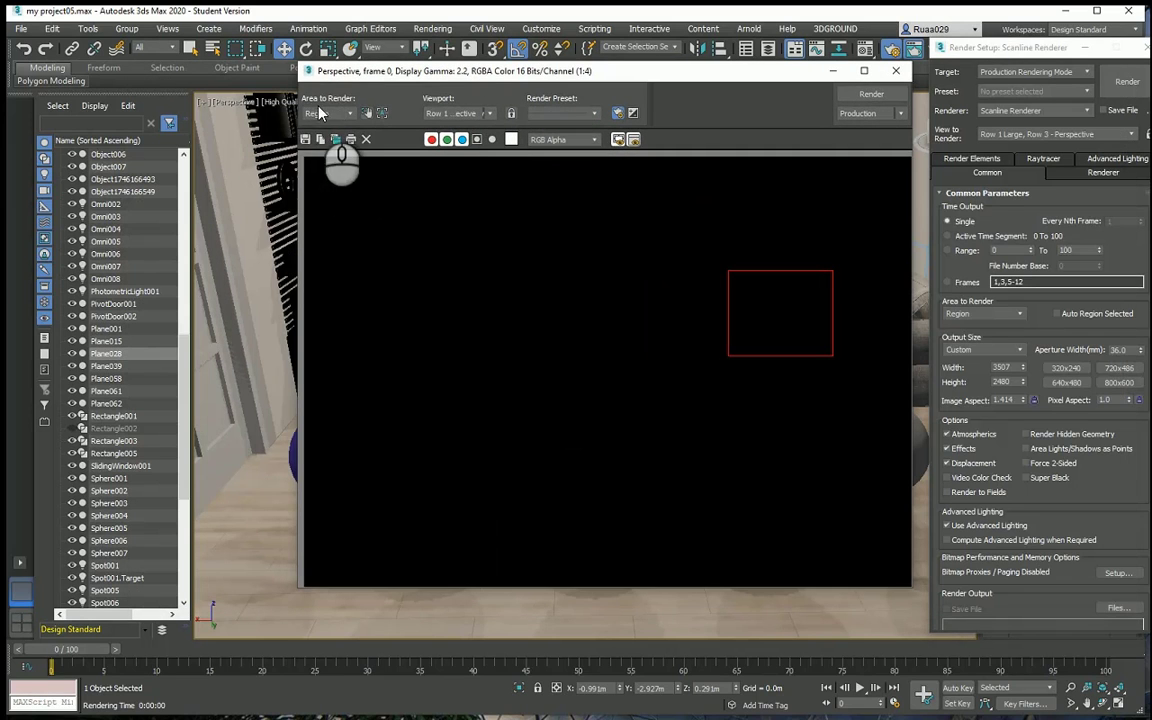
left_click(325, 147)
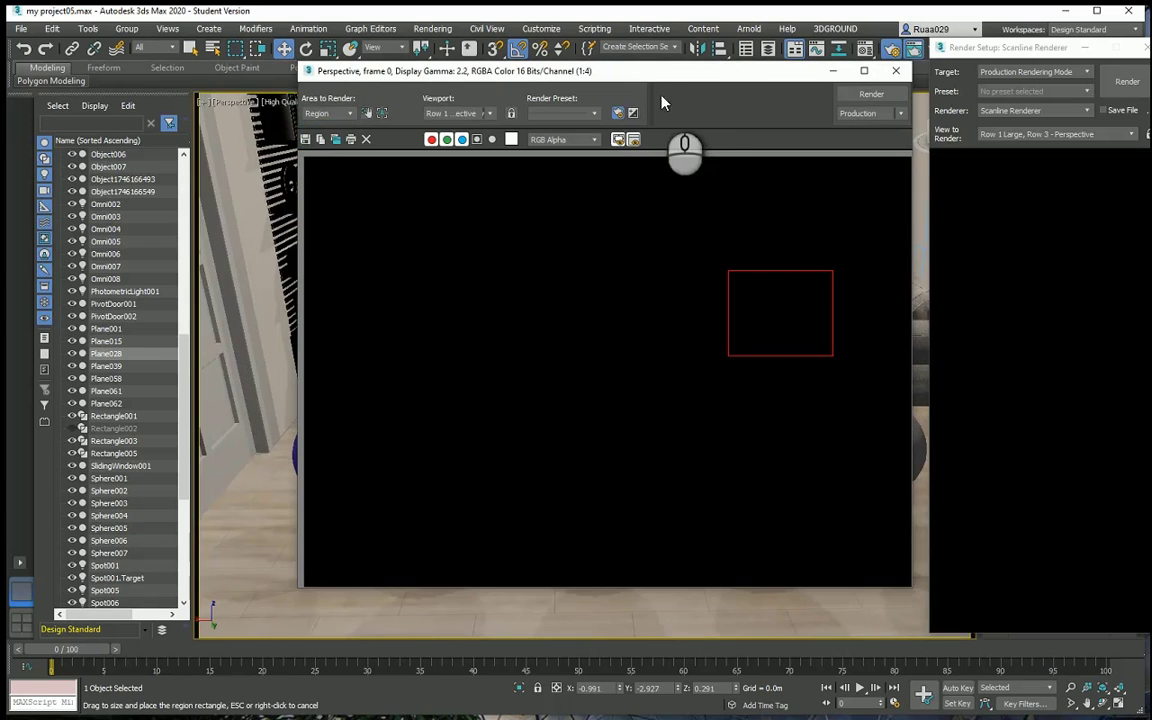
left_click_drag(661, 70, 222, 77)
left_click_drag(874, 306, 652, 458)
left_click_drag(453, 69, 518, 33)
left_click(645, 59)
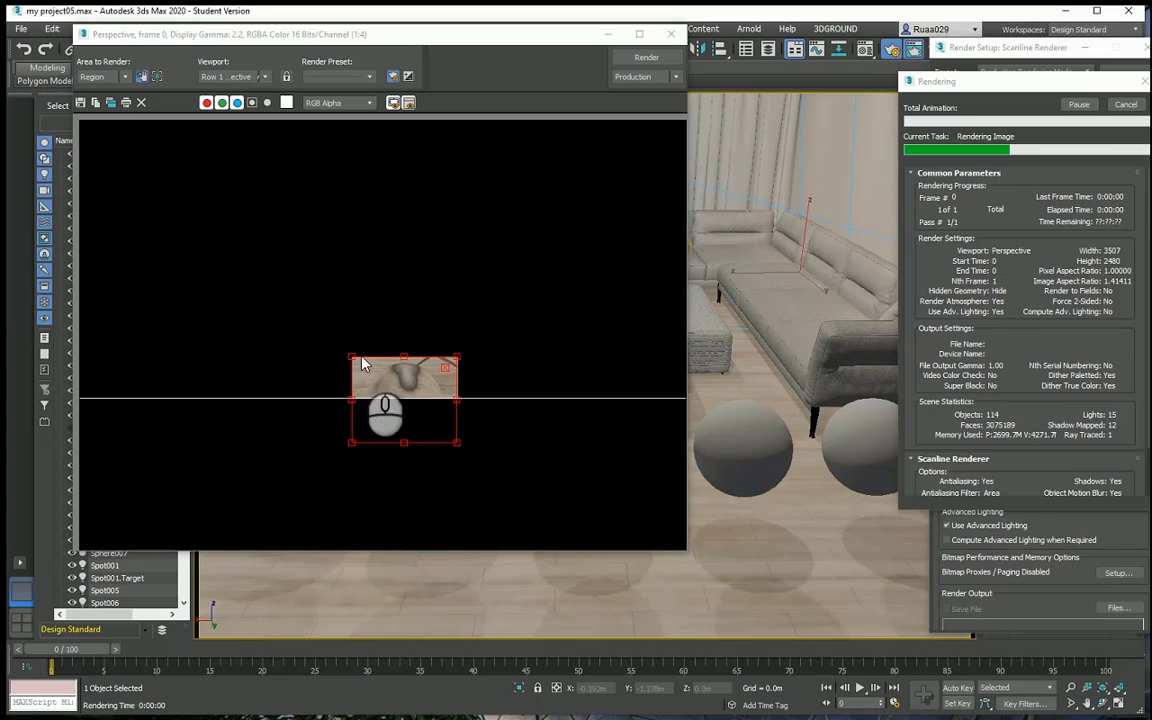
Step: Examine the transparency and refraction of the rendered glass sphere up close, and cancel the render and close its frame window
scroll(385, 392, "up", 1)
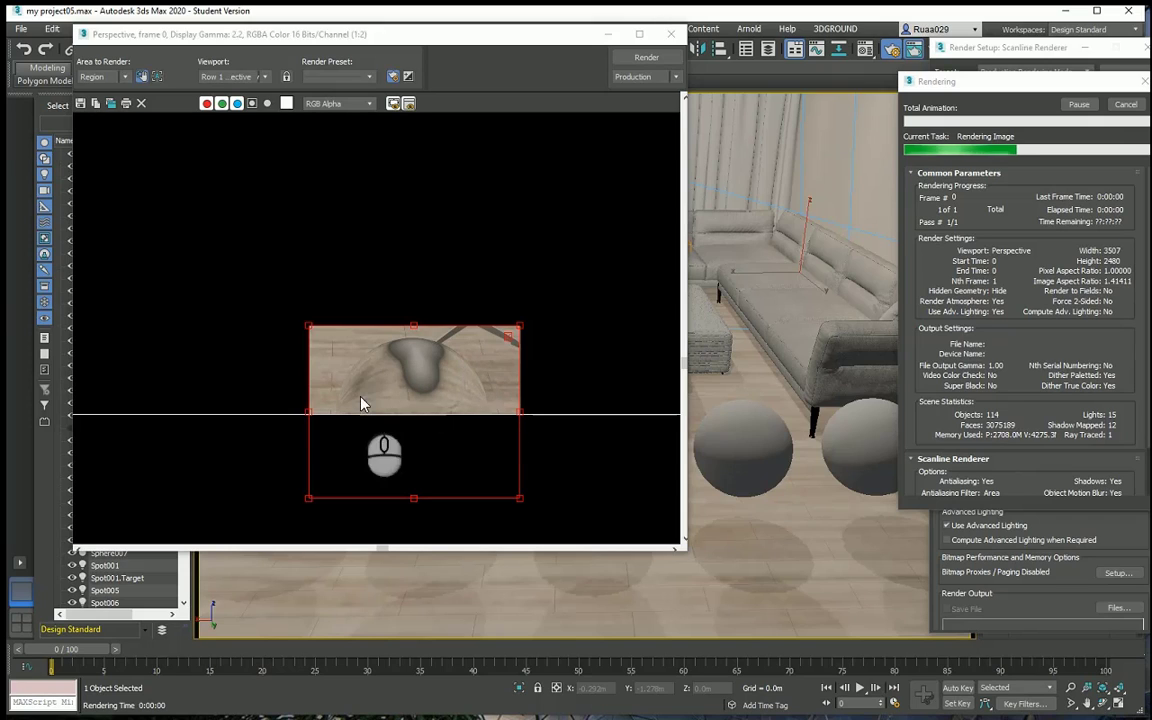
scroll(453, 363, "down", 1)
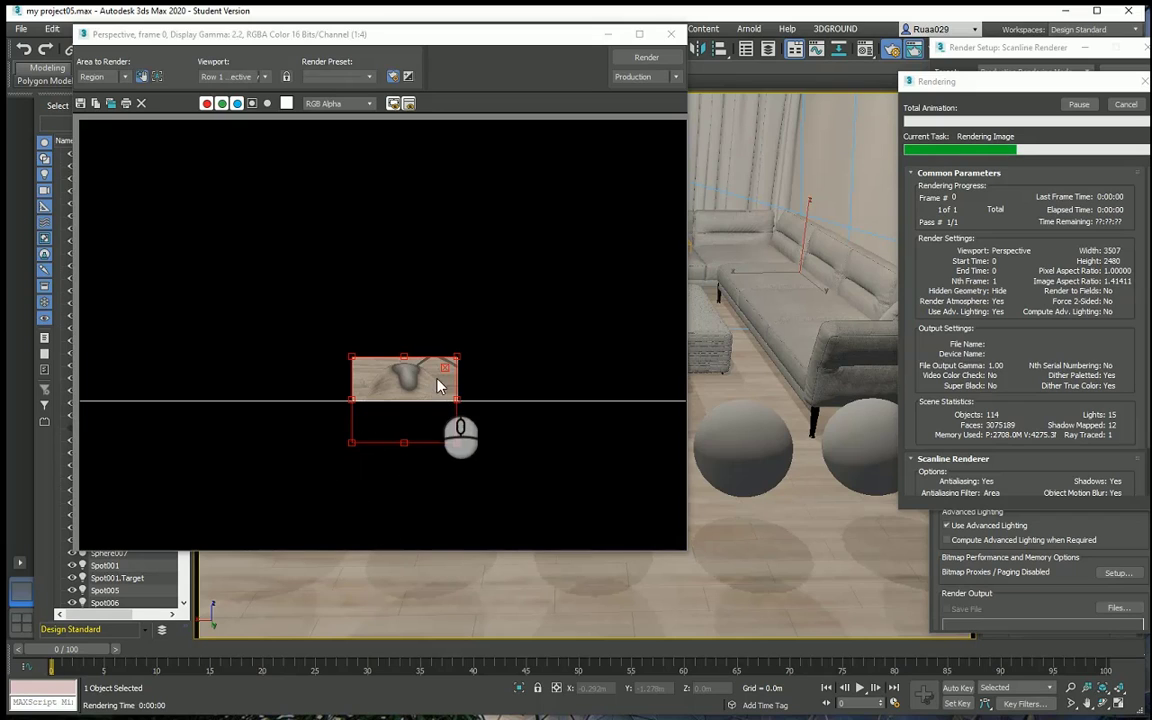
scroll(424, 398, "up", 1)
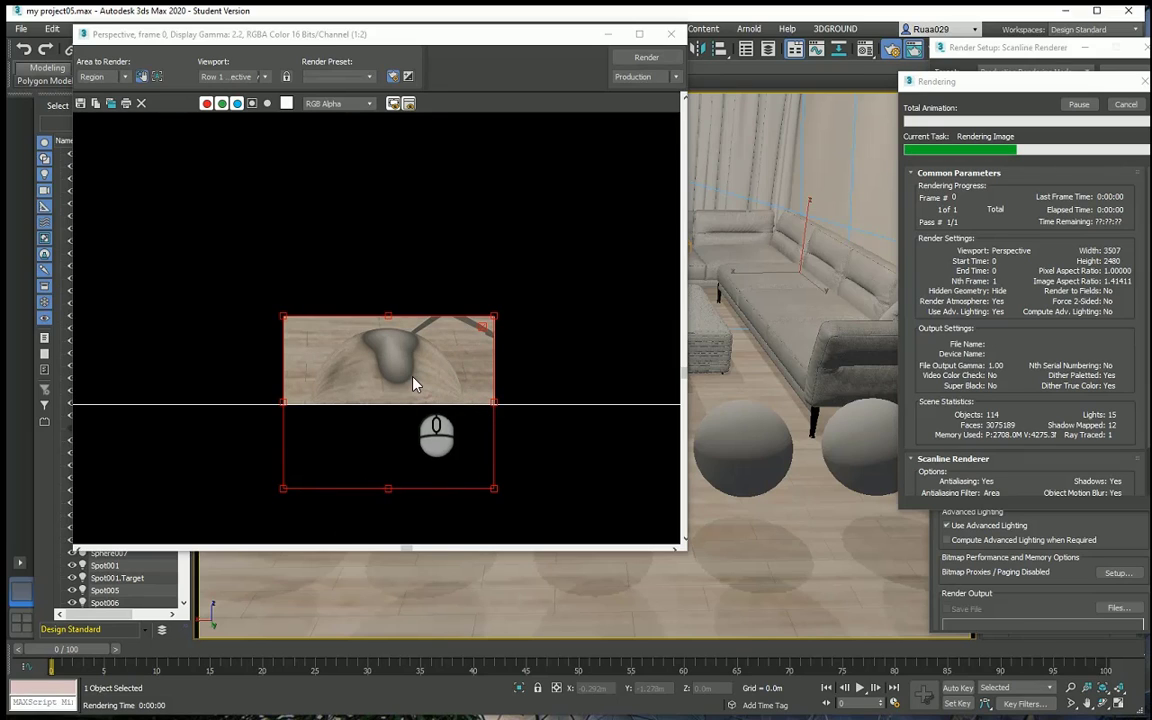
scroll(389, 370, "down", 1)
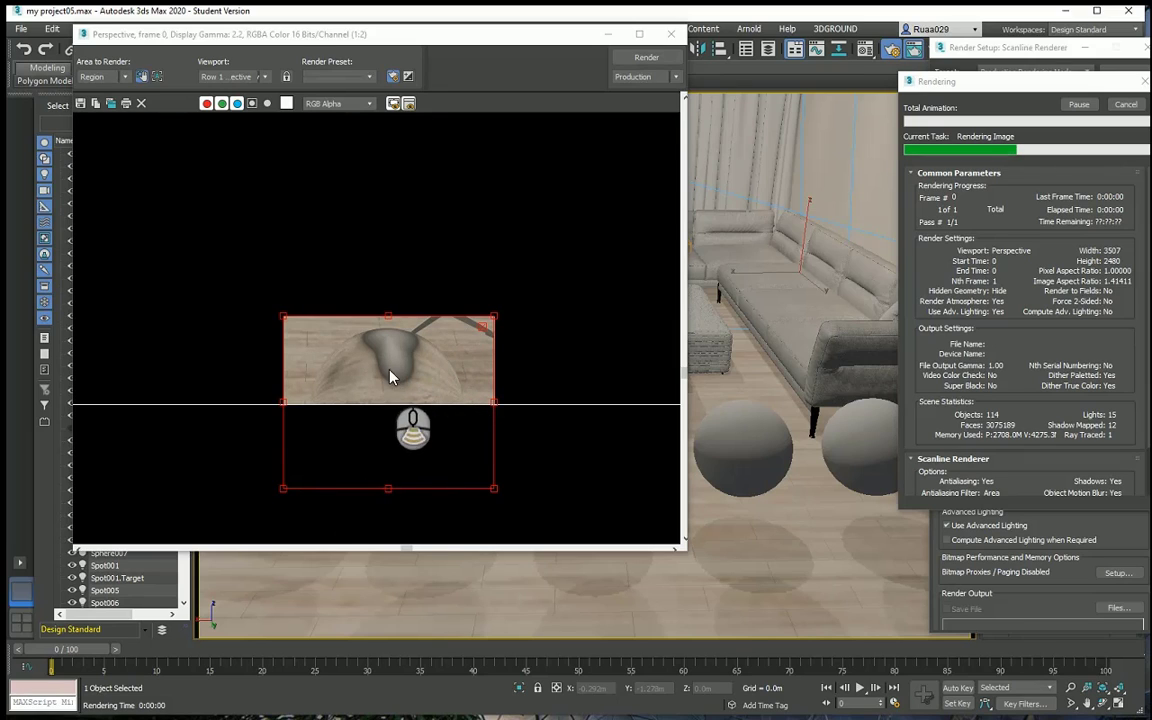
scroll(391, 377, "down", 1)
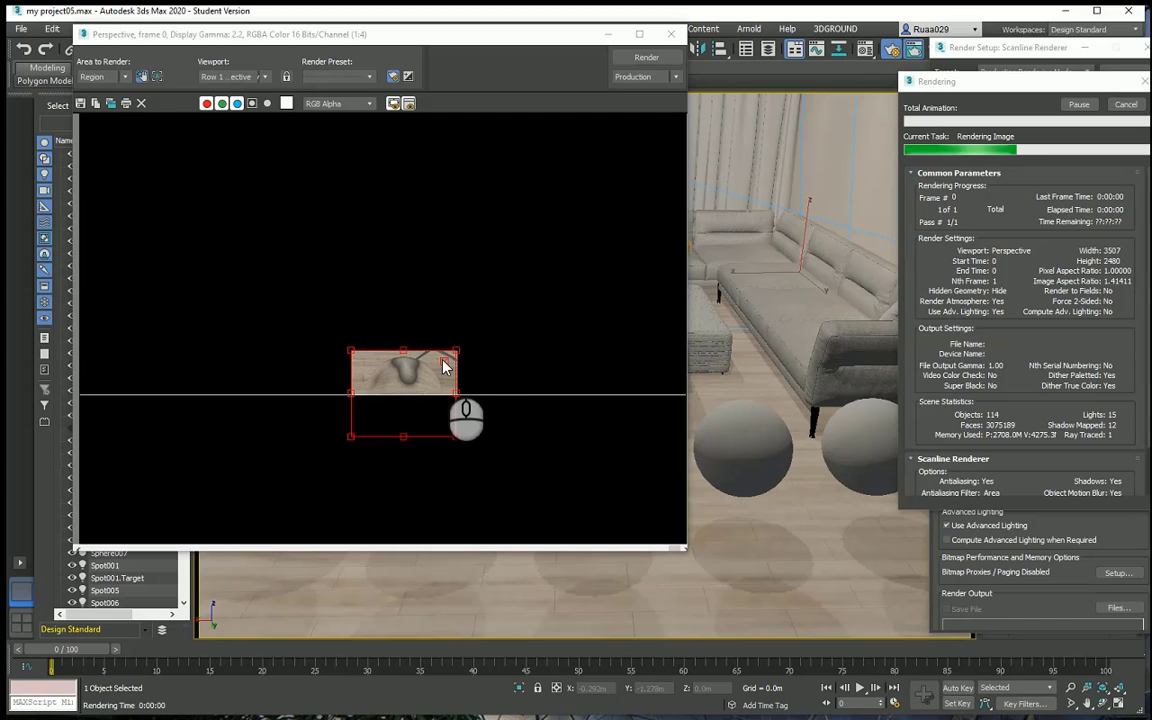
left_click(1127, 105)
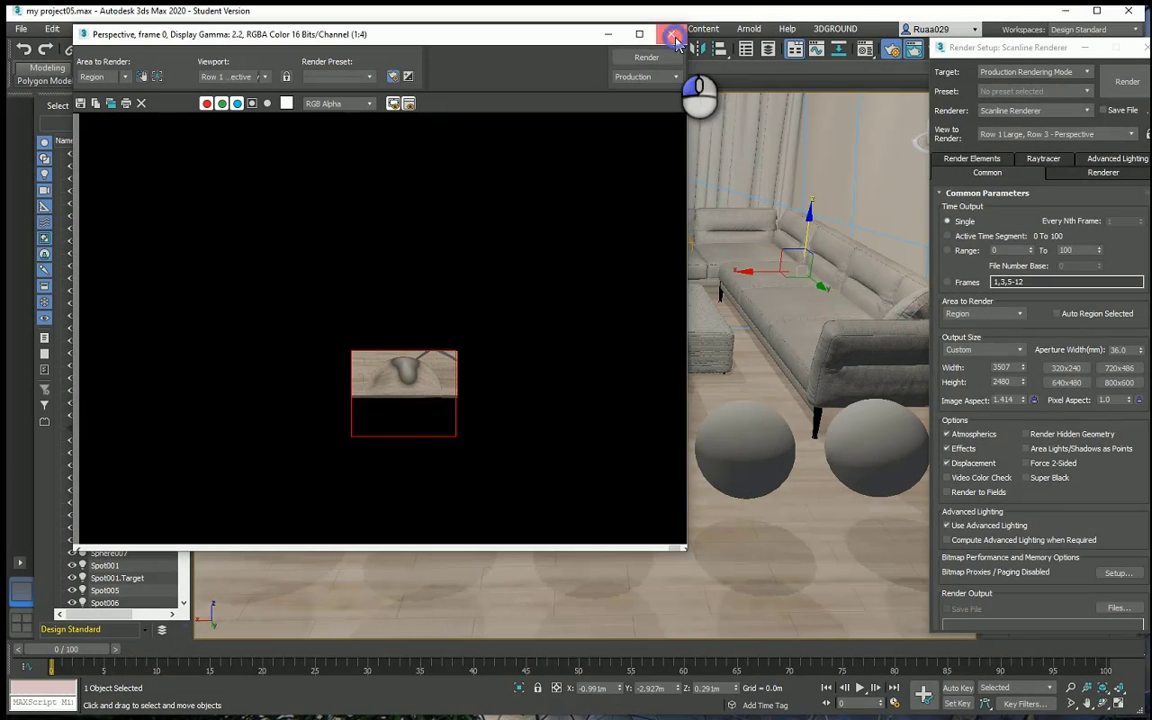
left_click(675, 37)
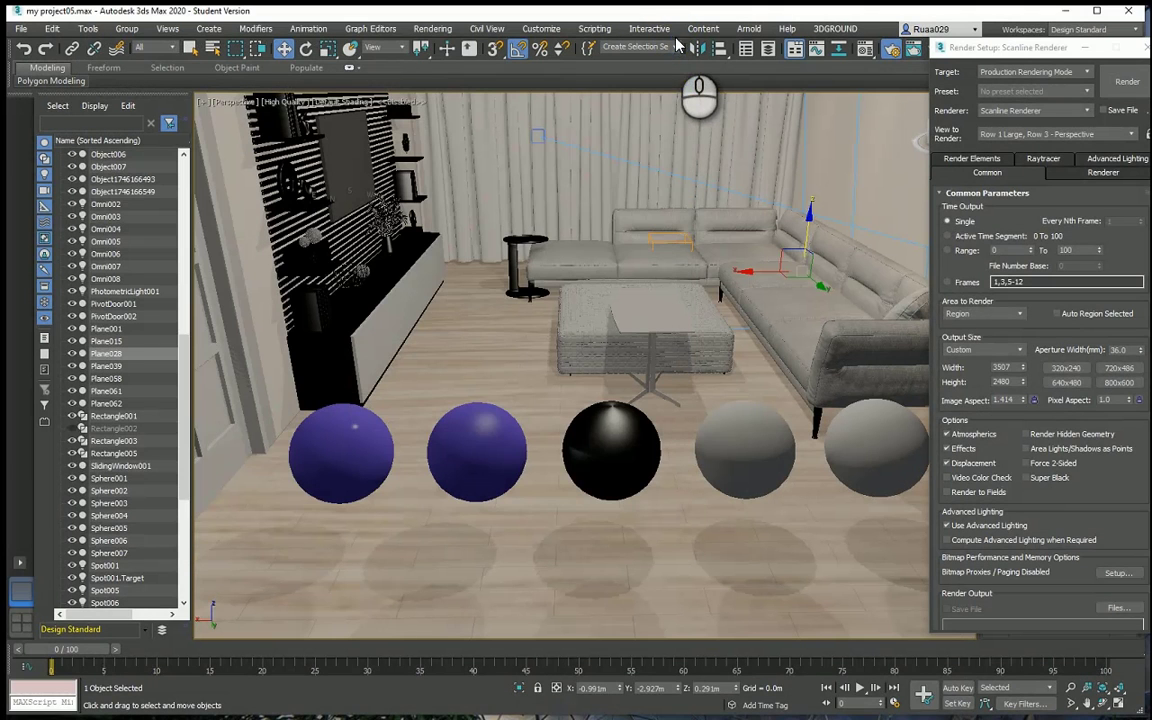
Step: Select Sphere005 beside the black glass sphere, pick the hidenligh material in the Material Editor and rename it steel1
left_click(756, 450)
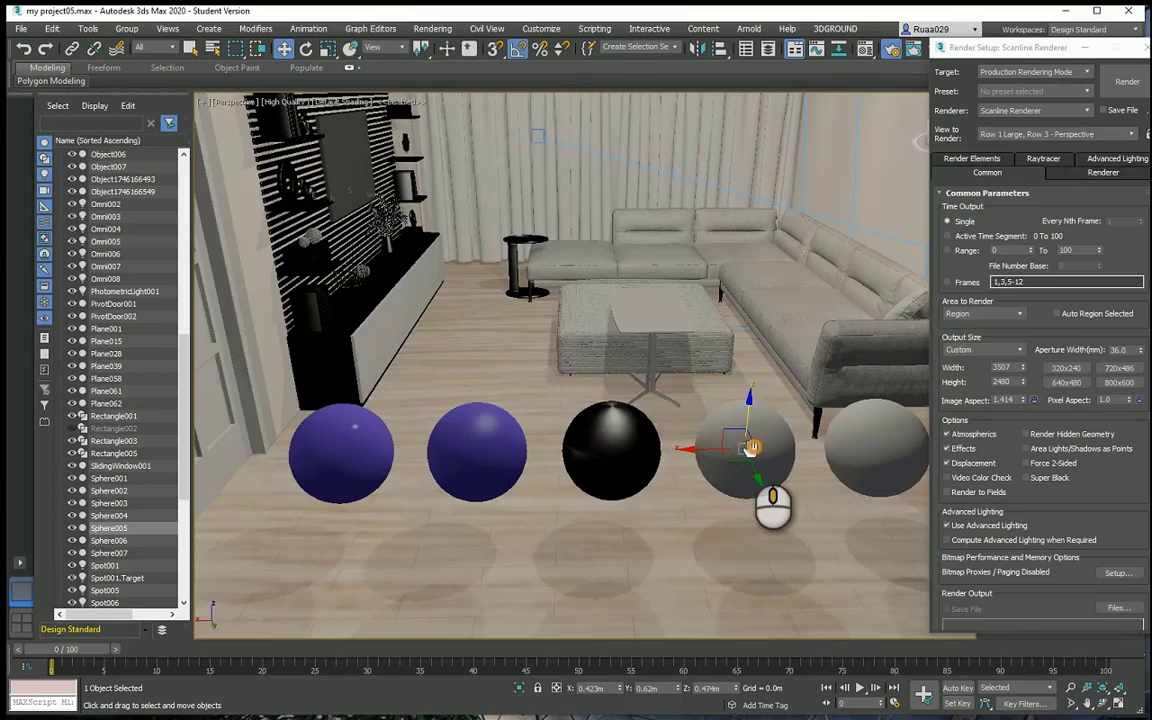
middle_click_drag(752, 447, 634, 435)
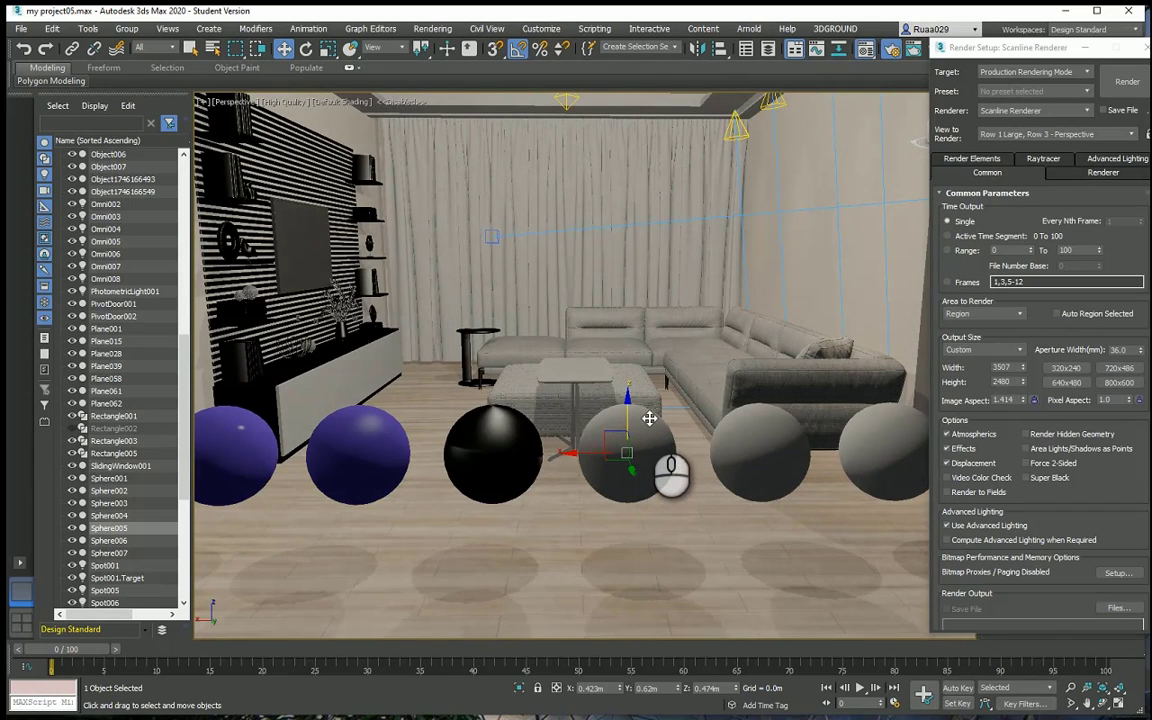
key("m")
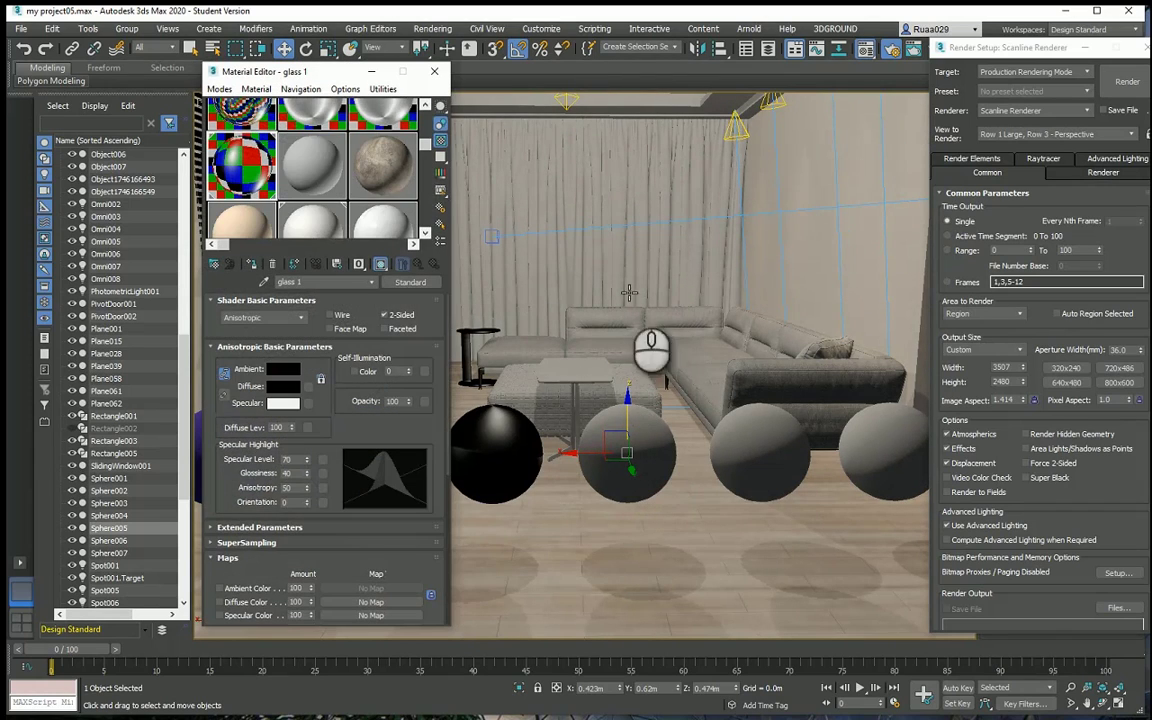
left_click(318, 165)
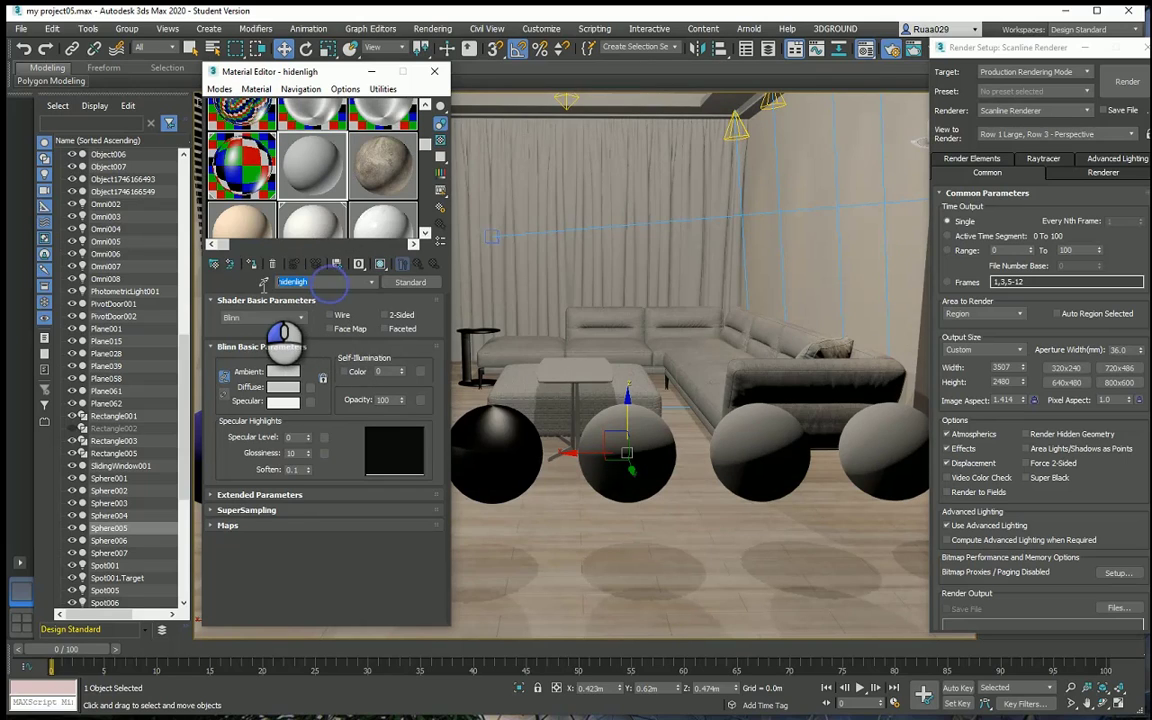
left_click_drag(278, 282, 390, 285)
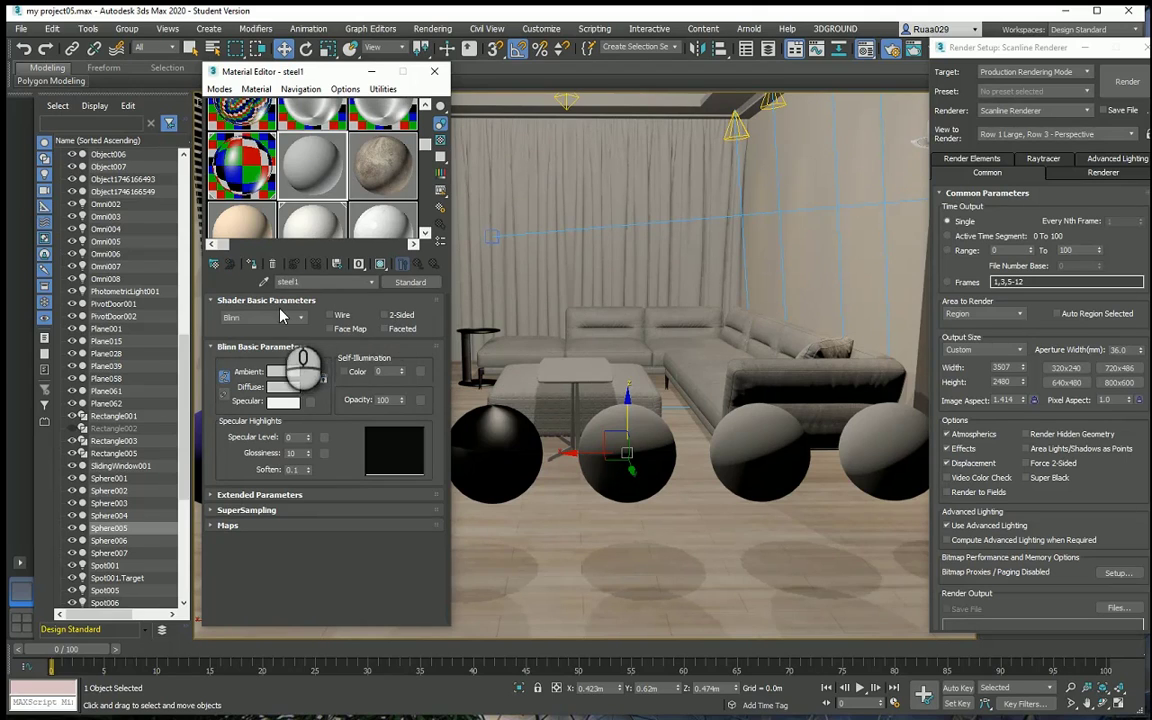
Step: Switch the steel1 material to the Anisotropic shader and set its Specular Level to 70 and Glossiness to 40
left_click(292, 320)
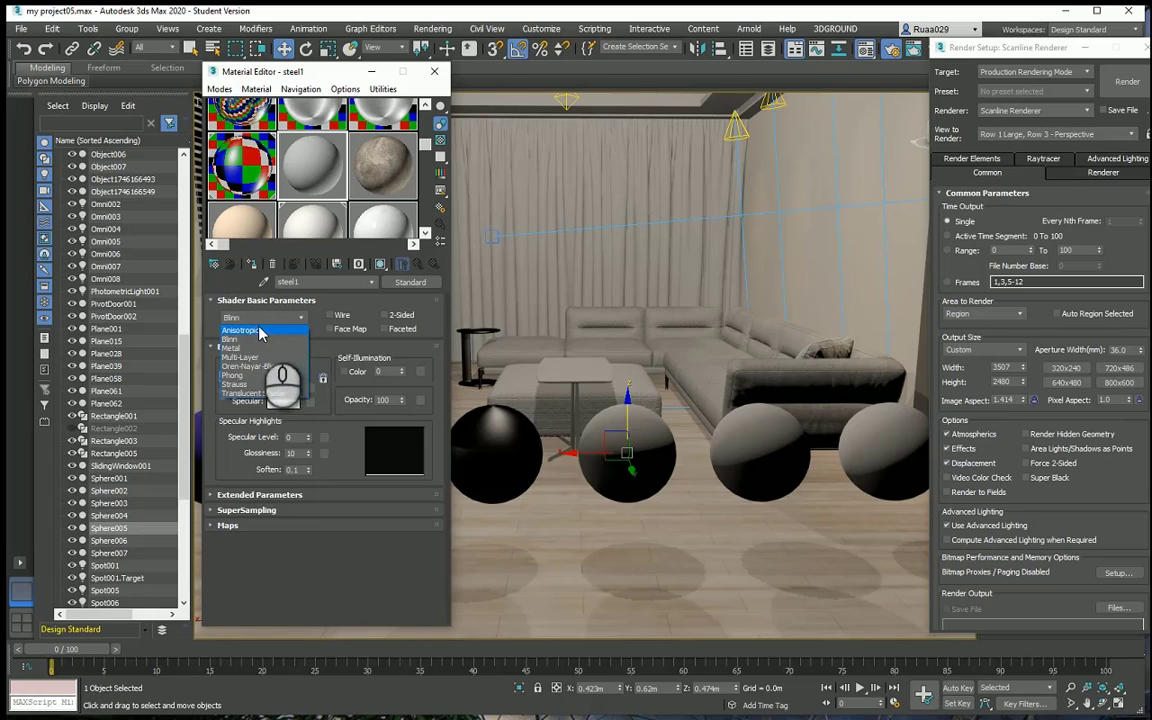
left_click(241, 331)
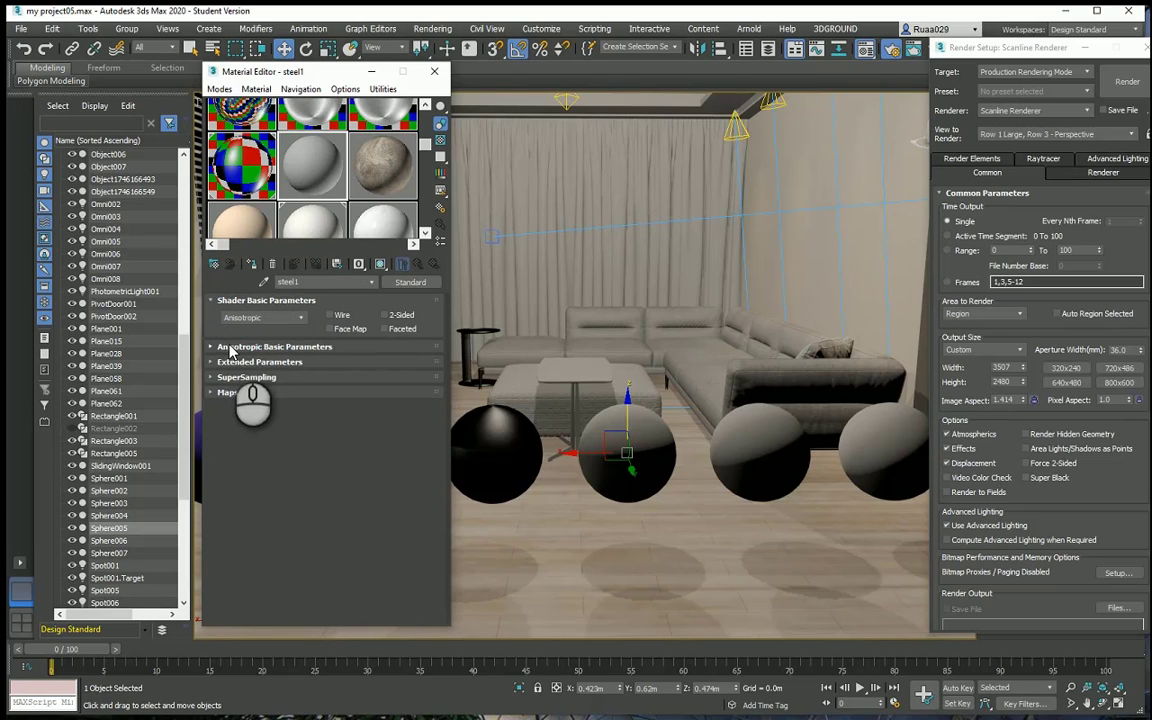
left_click(226, 347)
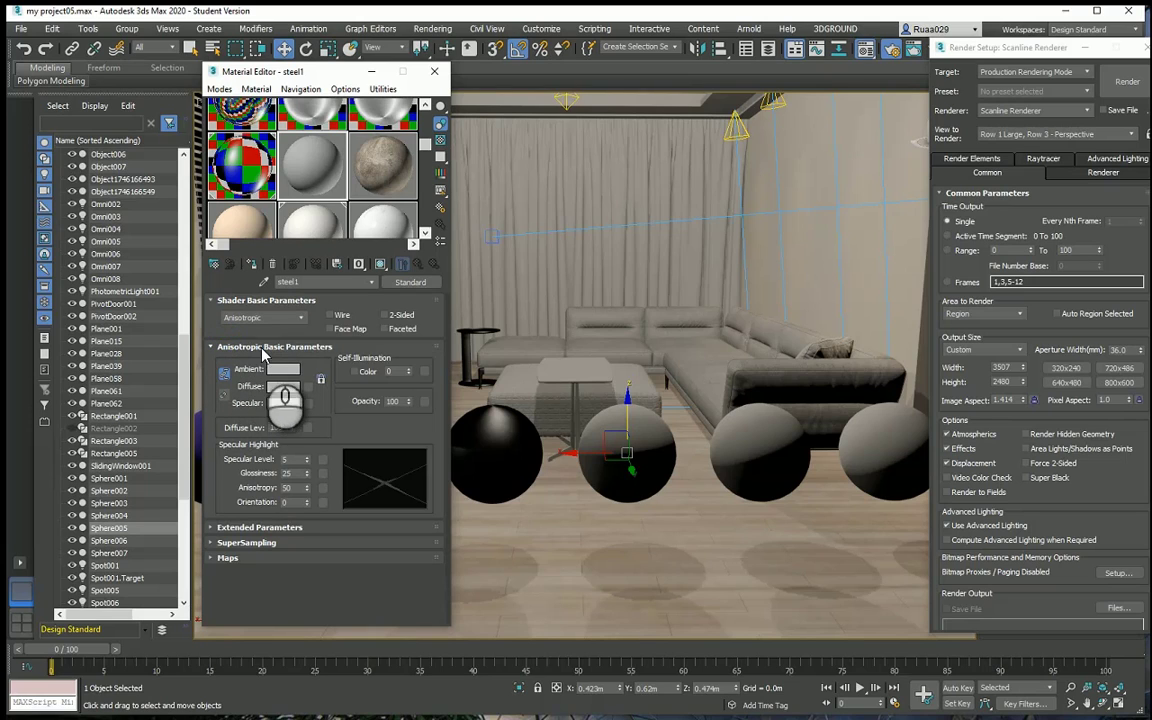
double_click(300, 460)
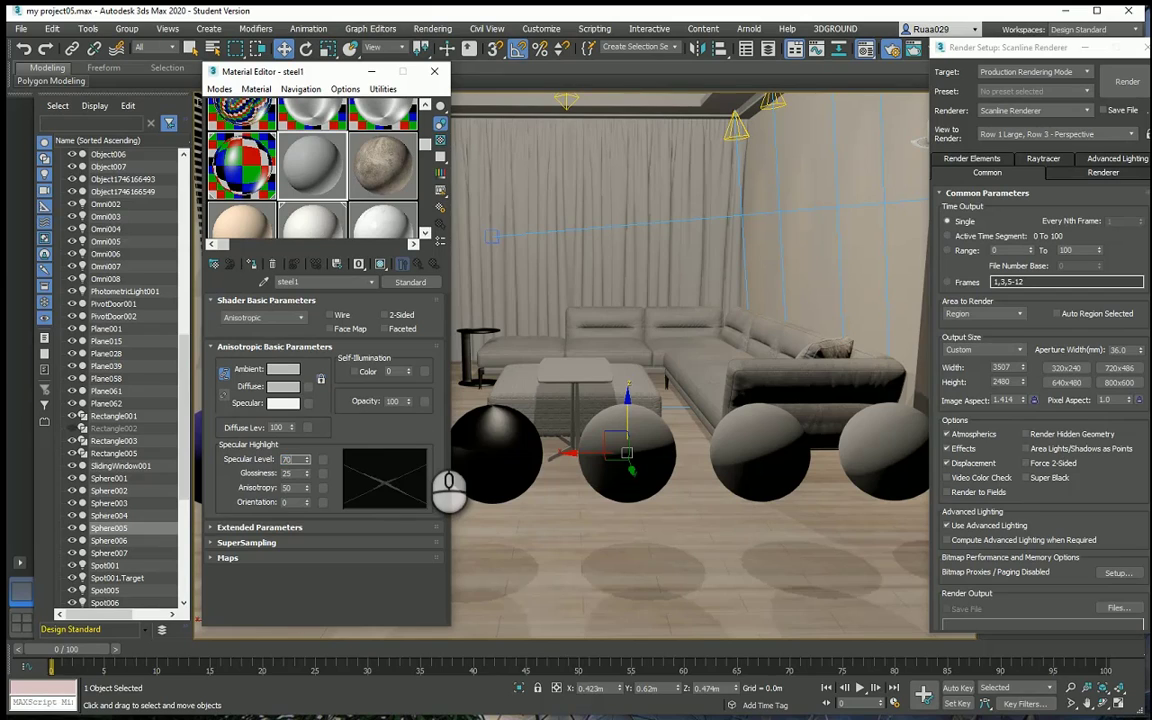
left_click_drag(294, 472, 228, 480)
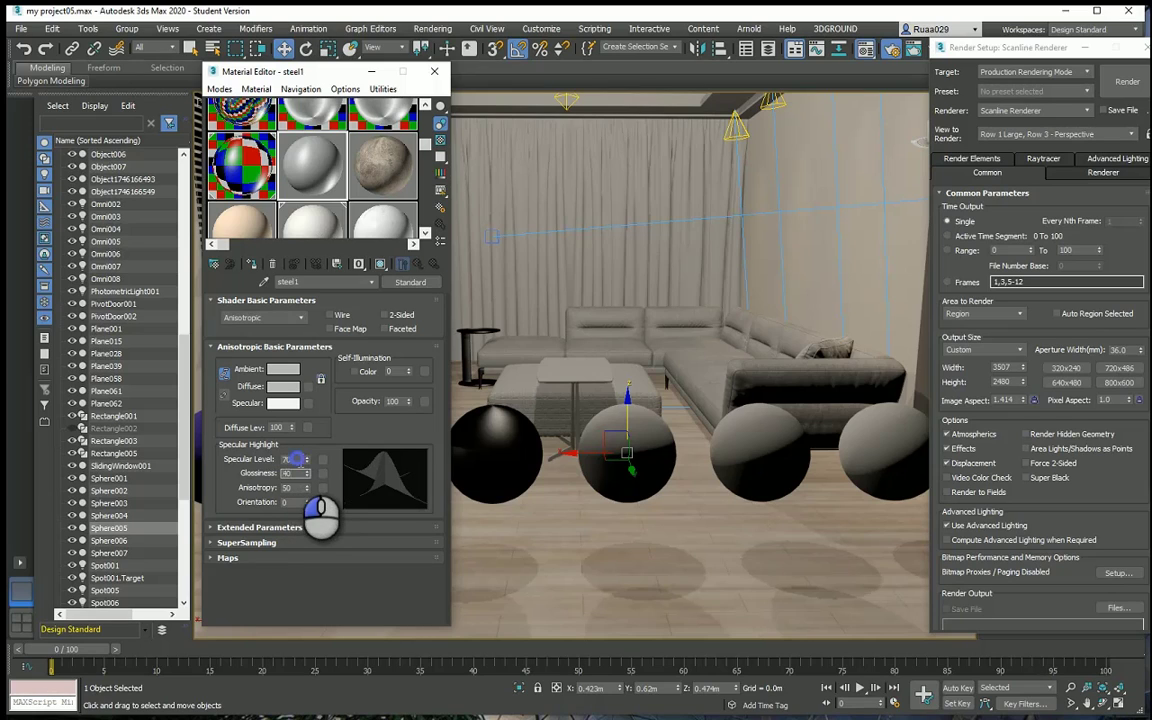
left_click_drag(293, 477, 281, 474)
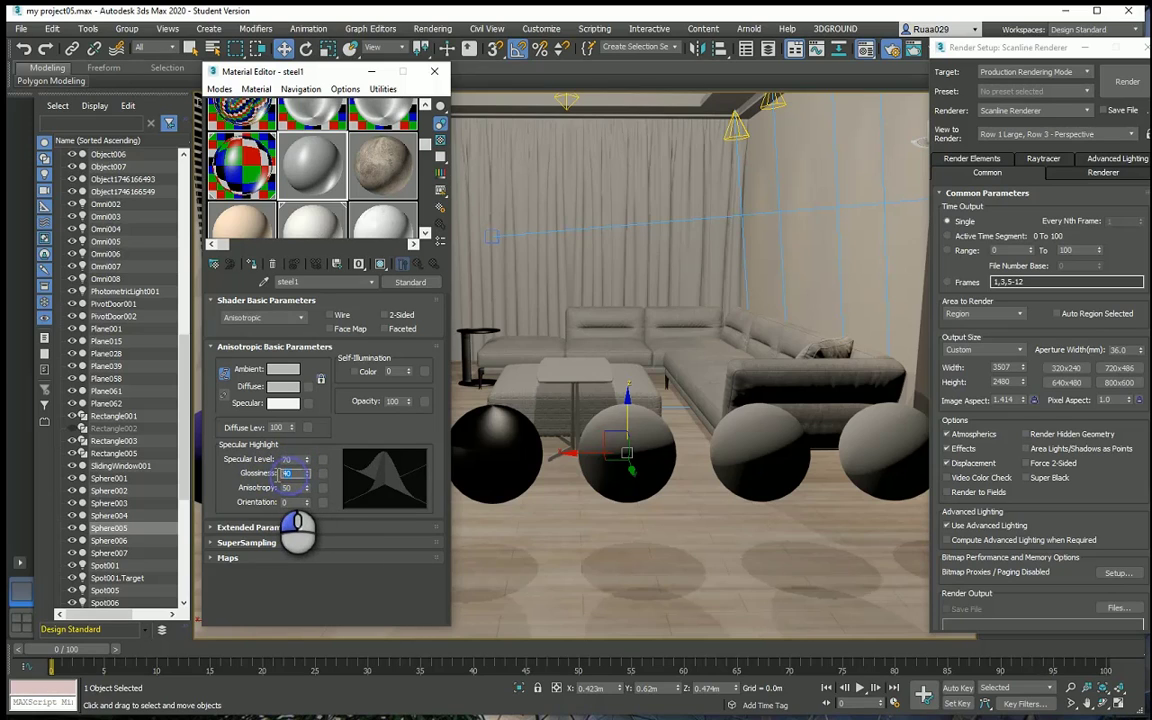
Step: Enable the Reflection map of steel1, assign a Raytrace map to it and return to the parent material
left_click(231, 557)
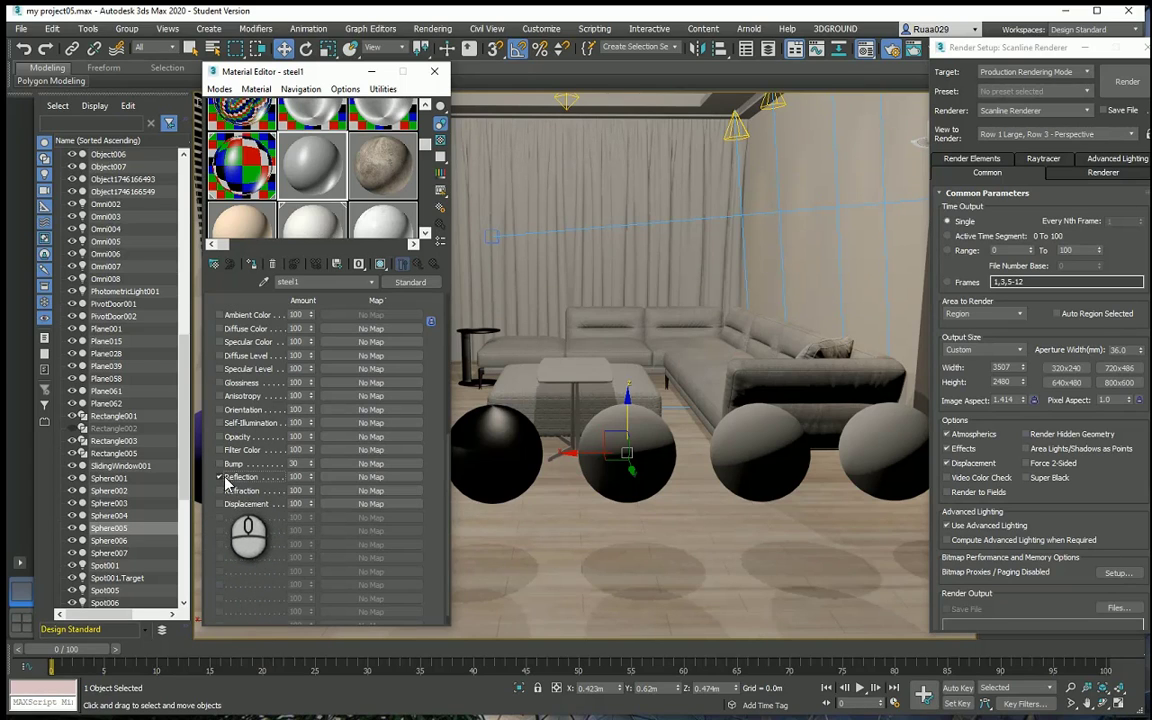
left_click(368, 478)
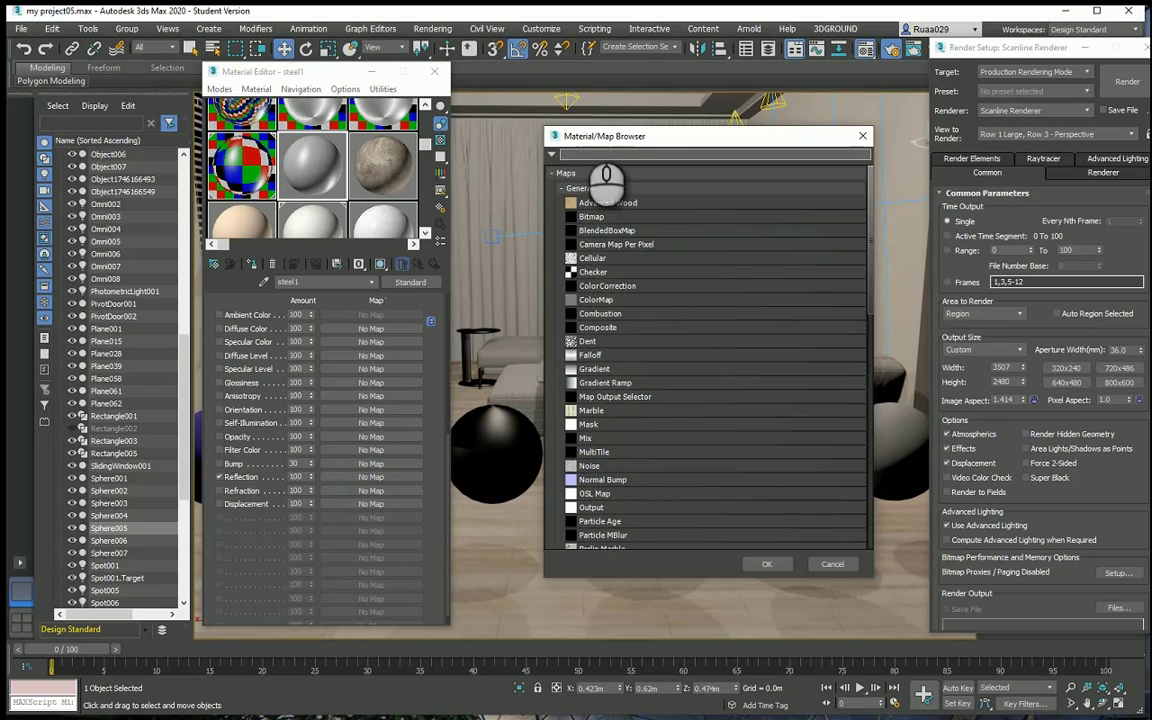
type("ray")
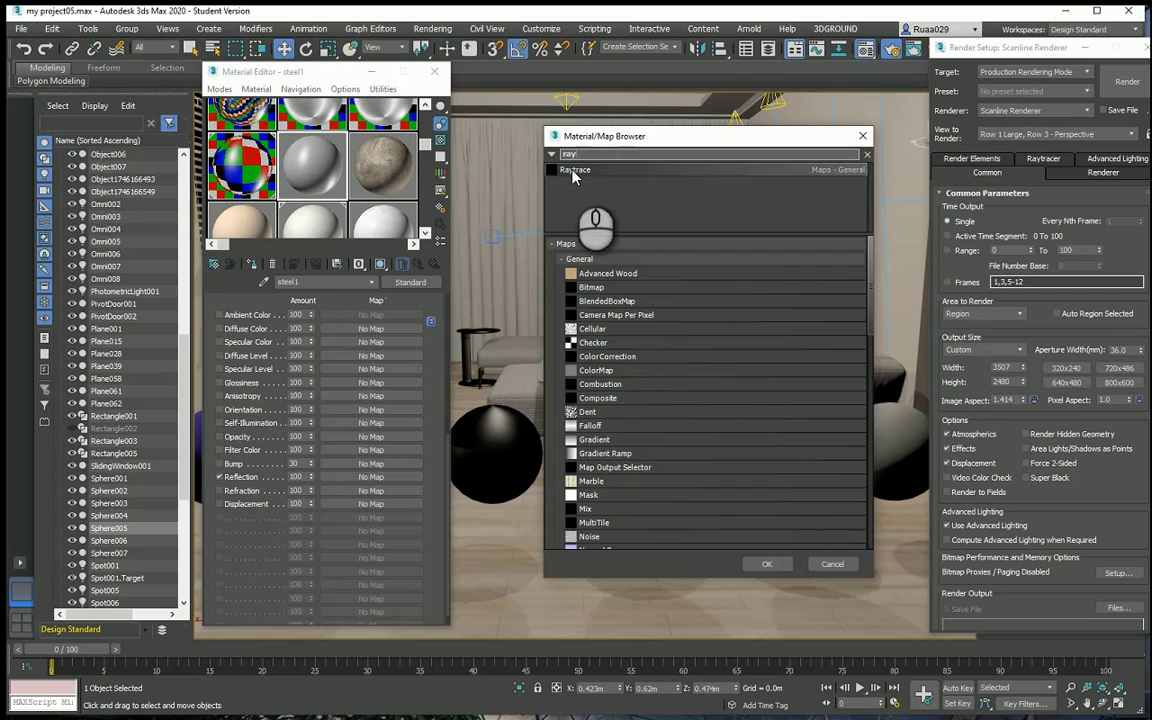
double_click(573, 172)
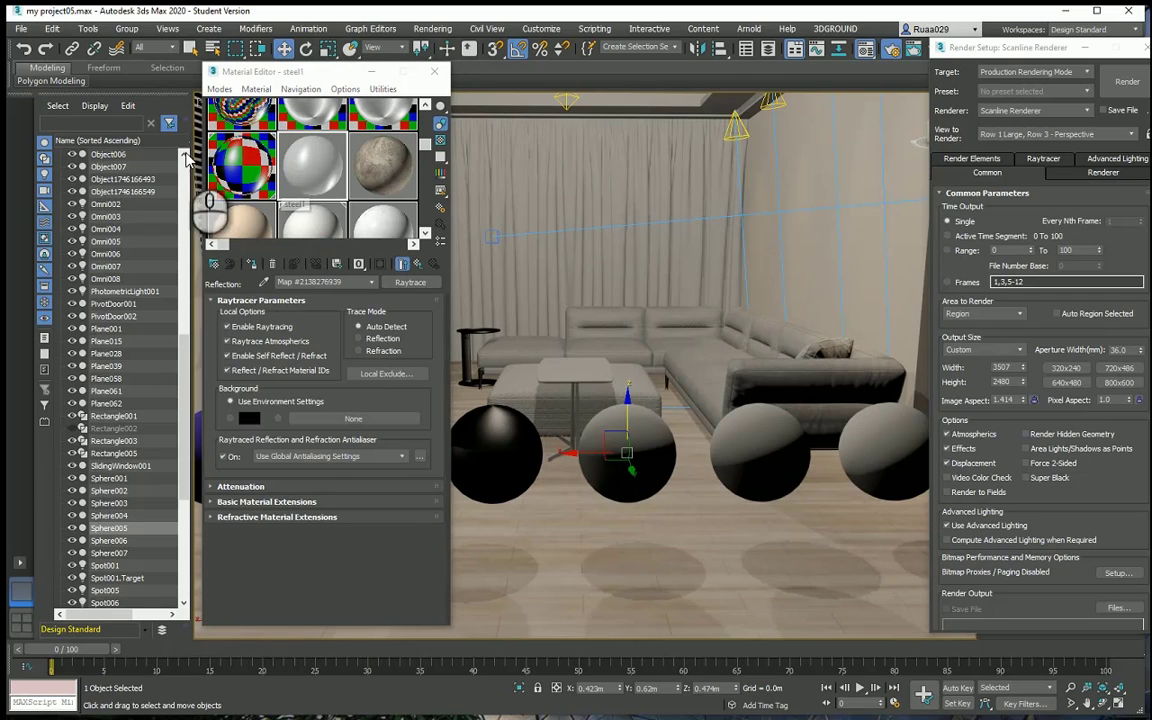
left_click(419, 266)
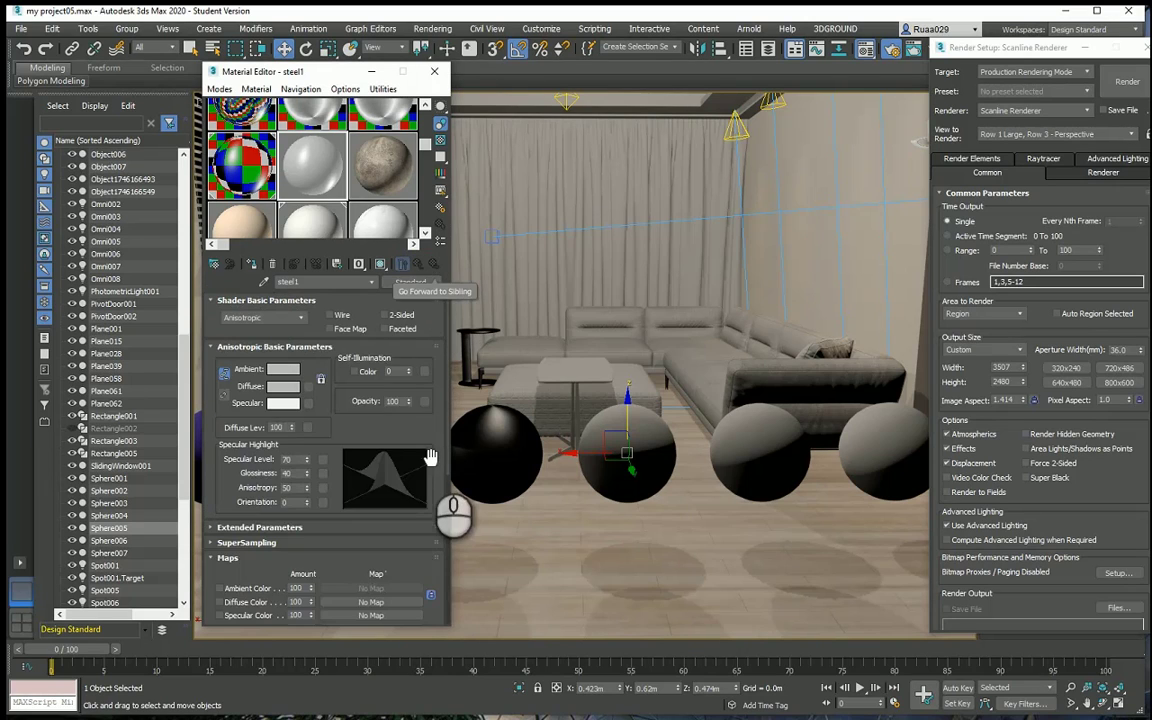
Step: Compare the Refraction and Reflection map assignments of the glass 1 and steel1 materials
scroll(430, 480, "down", 10)
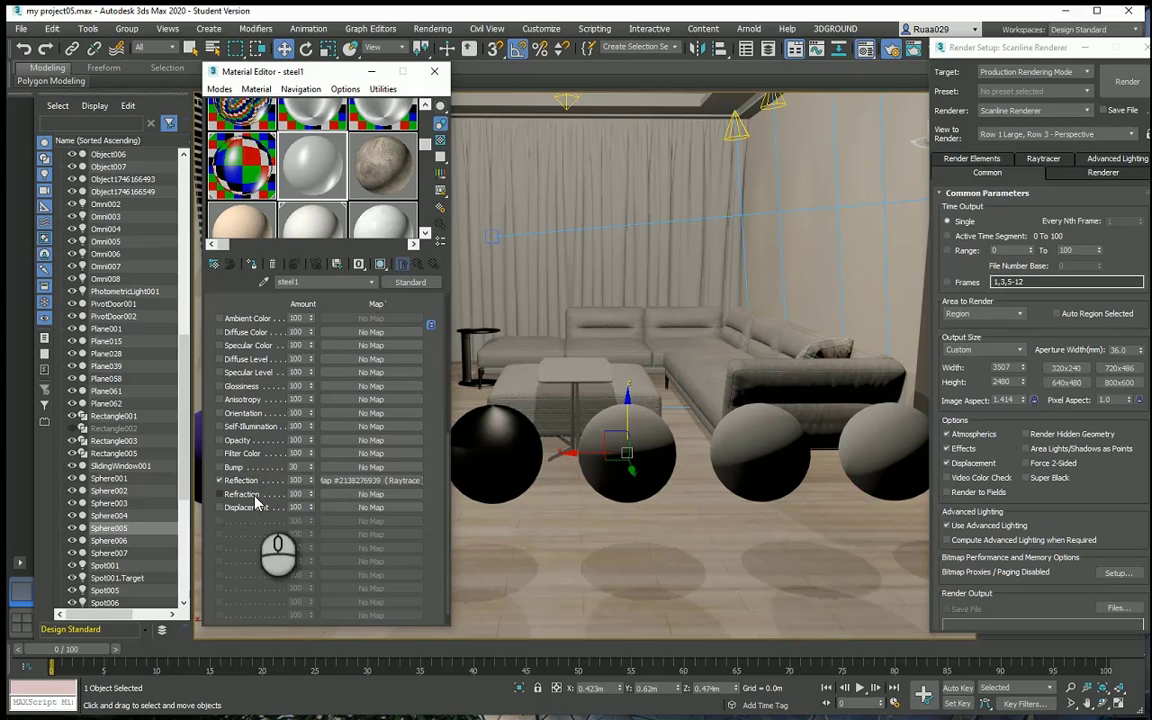
left_click(255, 212)
scroll(404, 411, "up", 10)
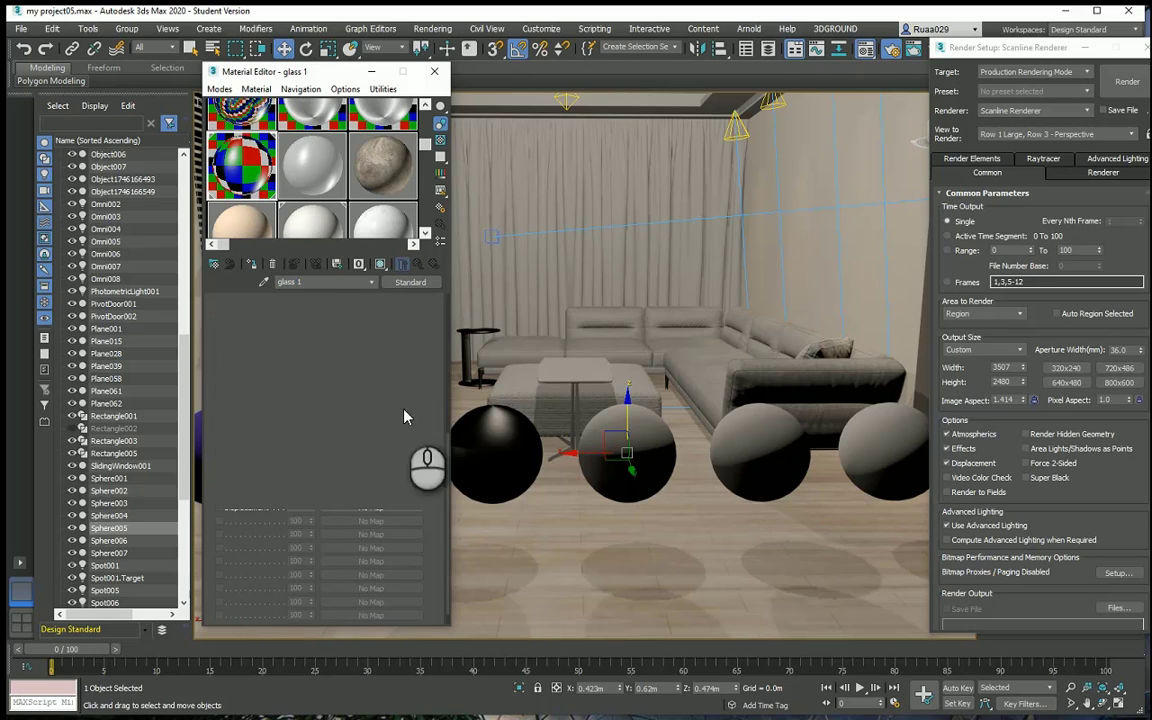
scroll(420, 498, "down", 8)
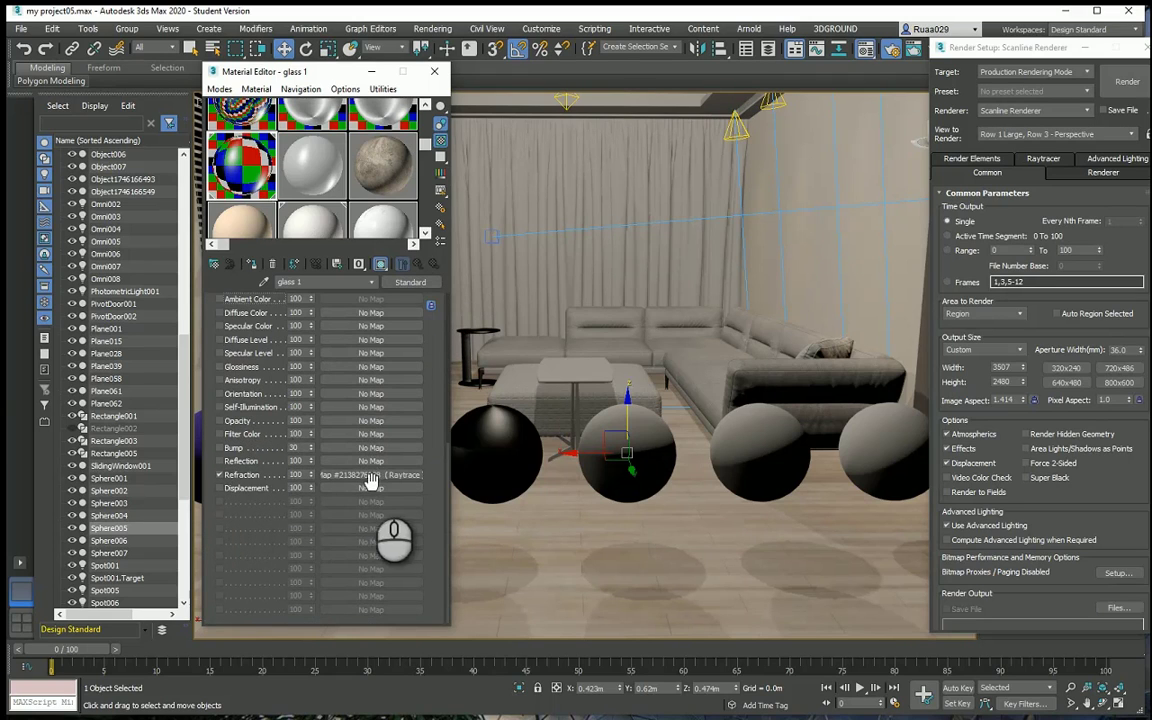
left_click(300, 168)
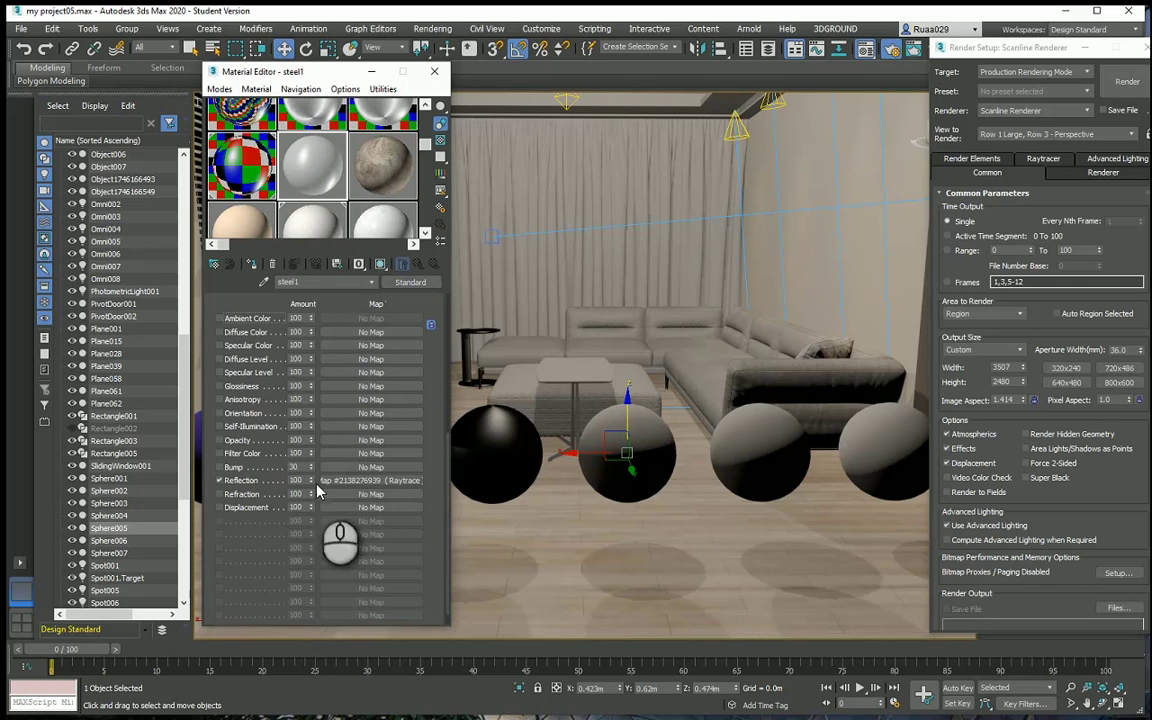
Step: Turn on the checkered background for the steel1 sample and open its enlarged preview
scroll(442, 418, "up", 5)
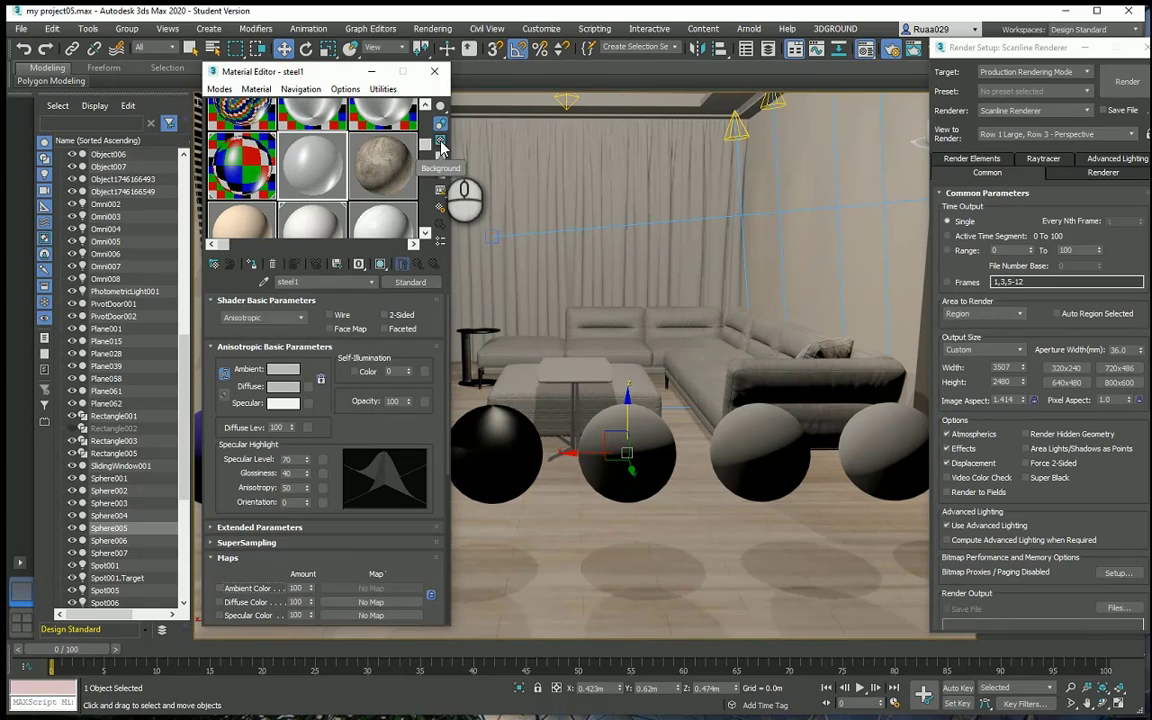
left_click(440, 147)
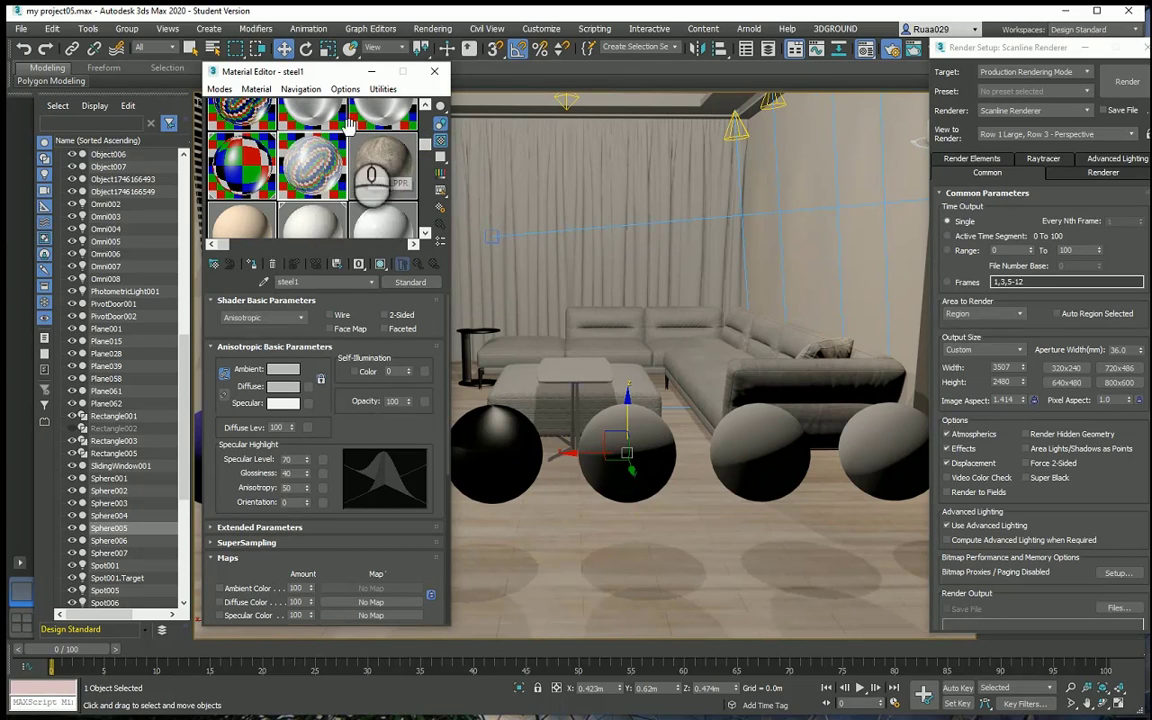
double_click(316, 166)
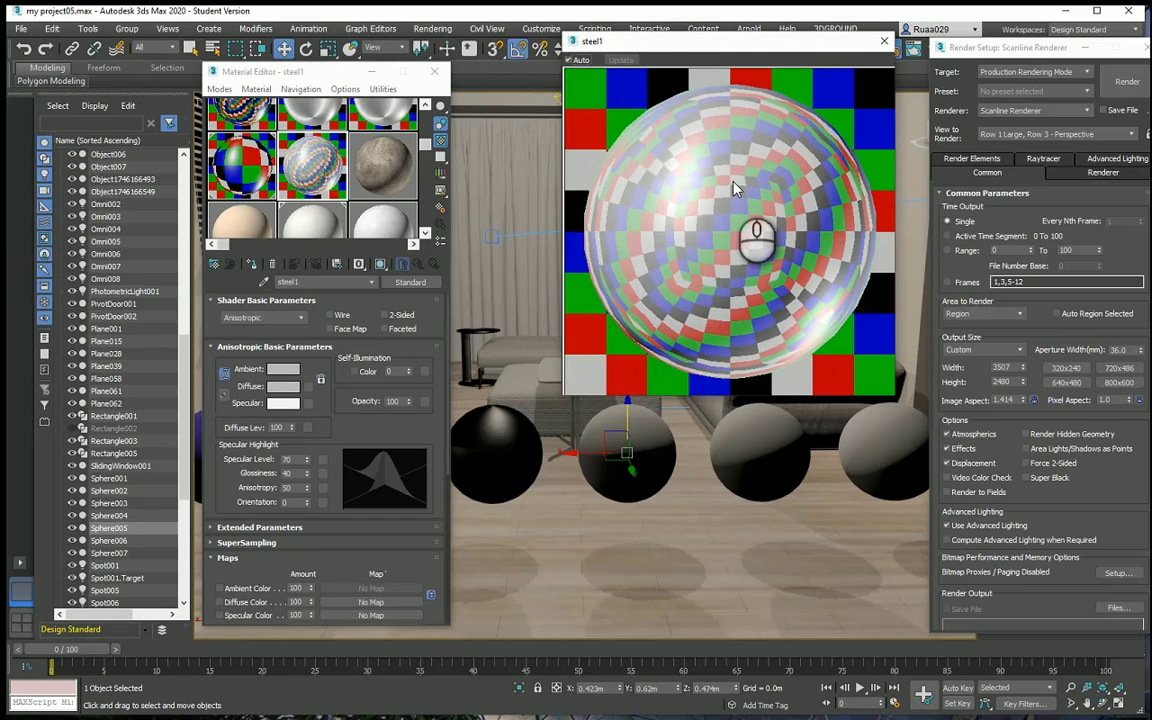
Step: Apply steel1 to Sphere005, show the shaded material in the viewport and close the enlarged material preview
left_click_drag(297, 166, 617, 440)
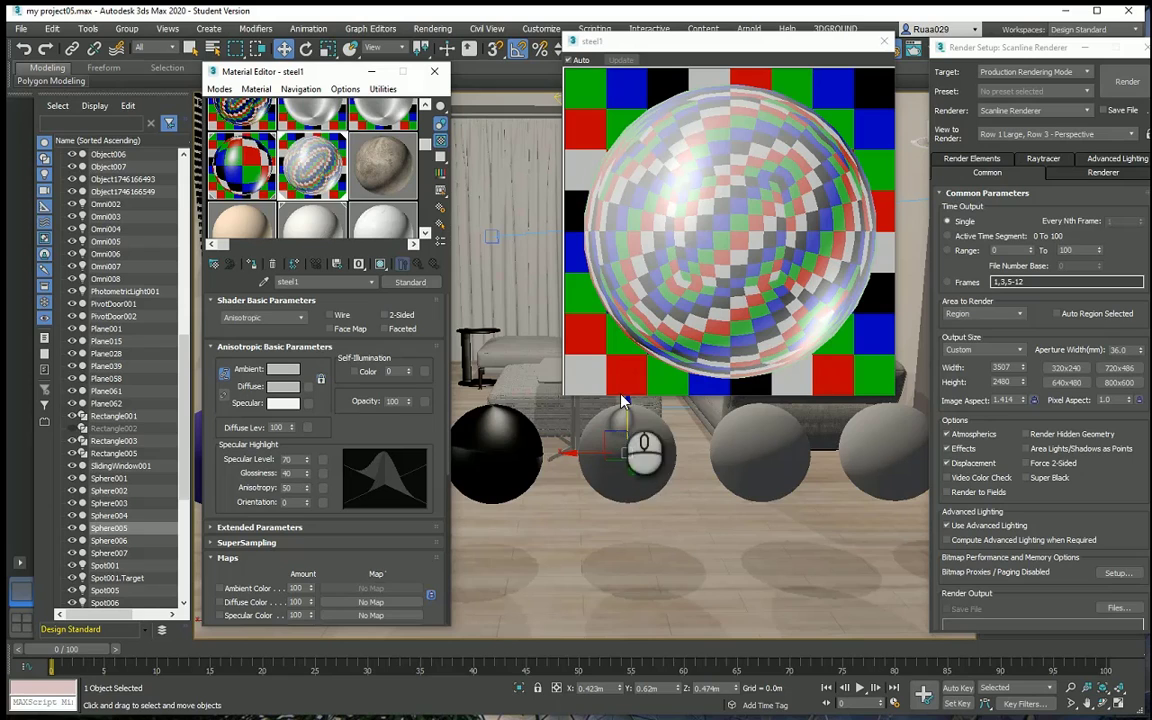
left_click(381, 272)
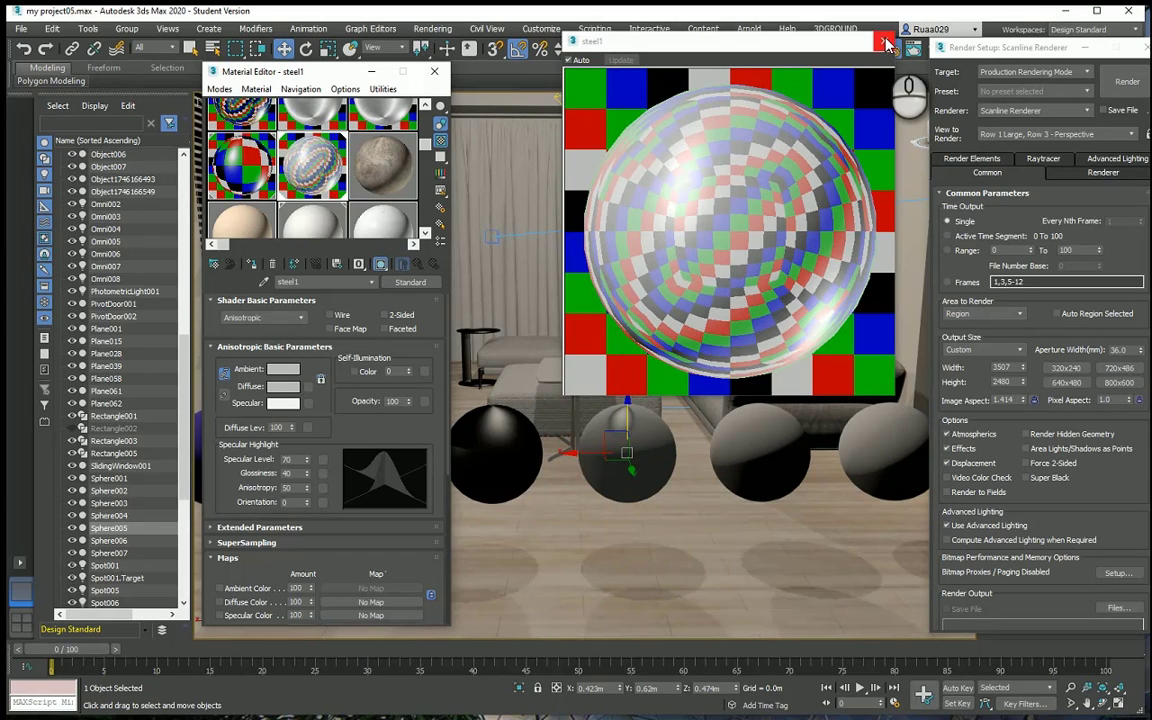
left_click(884, 43)
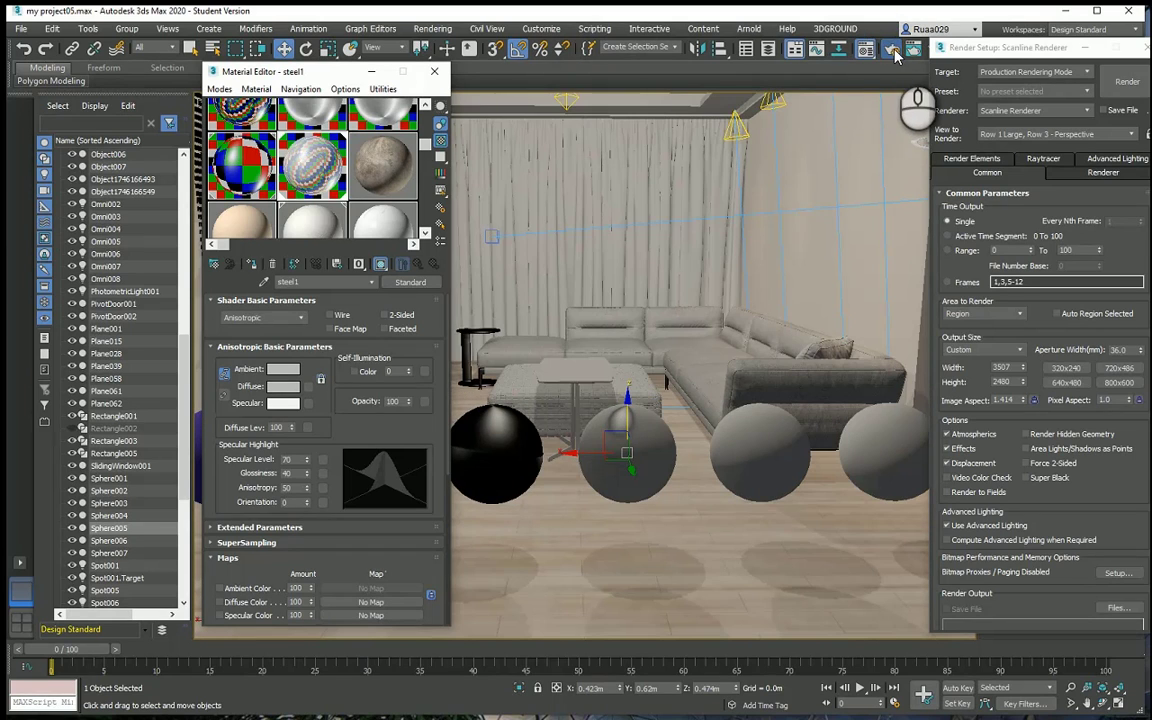
Step: Close Render Setup, open the rendered frame window and activate region editing for the Perspective view
left_click(893, 50)
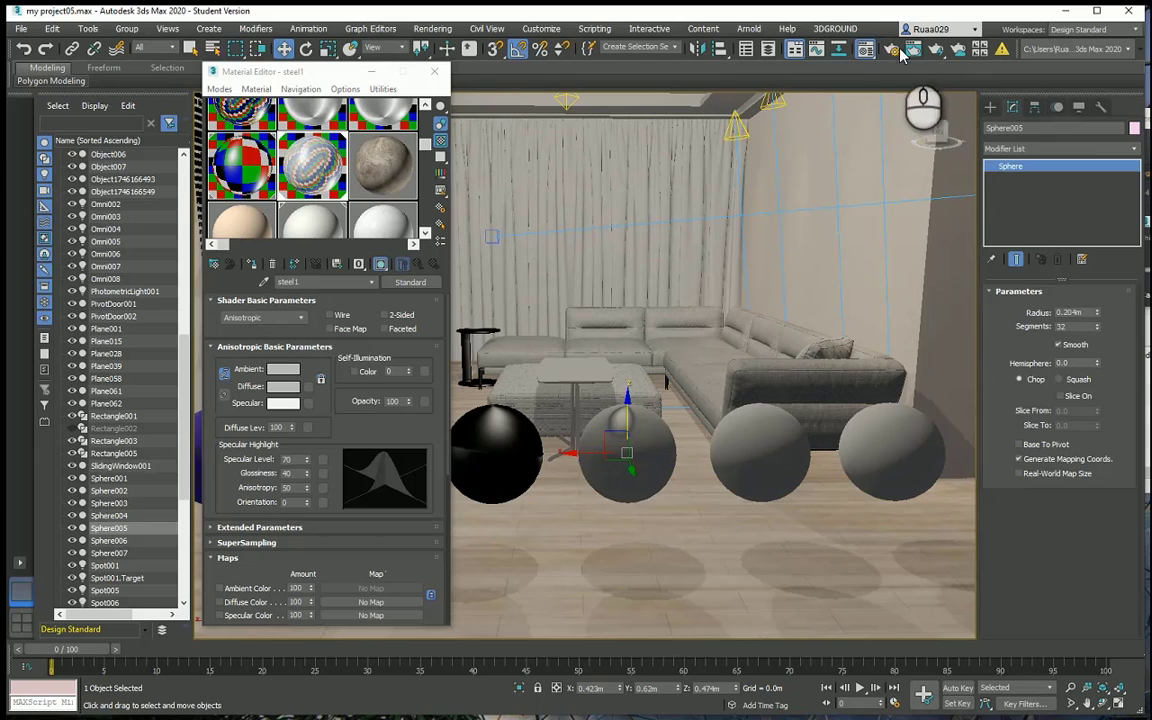
left_click(912, 53)
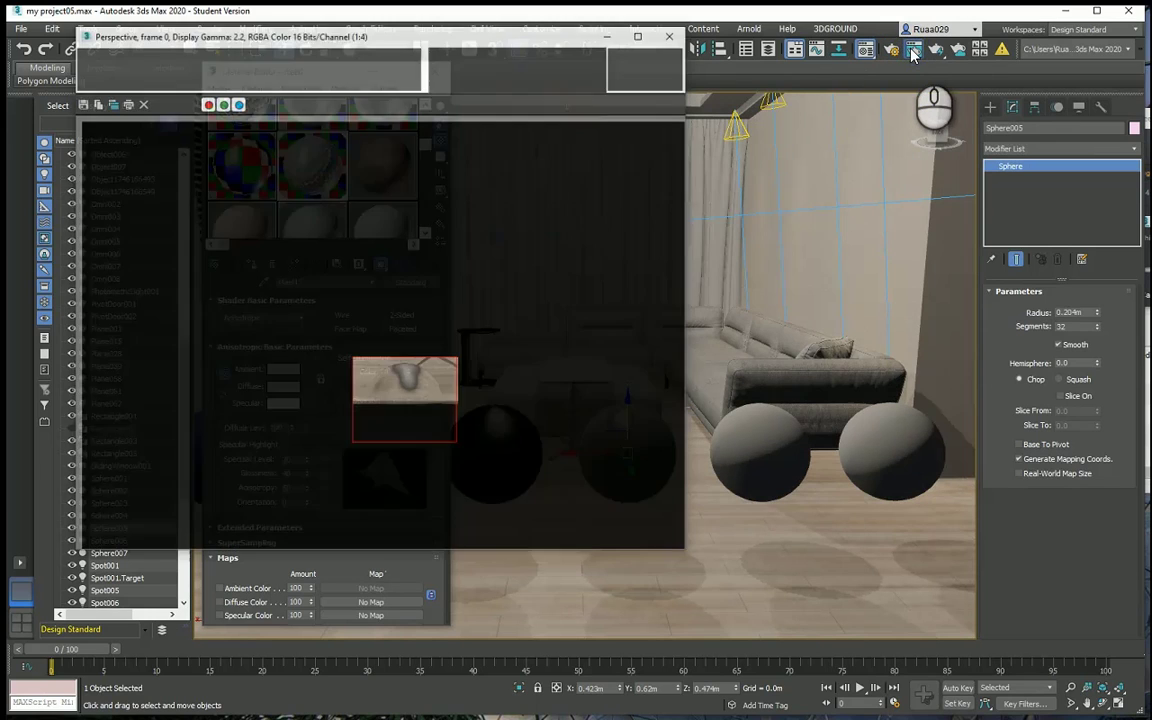
left_click_drag(474, 47, 785, 80)
left_click(740, 86)
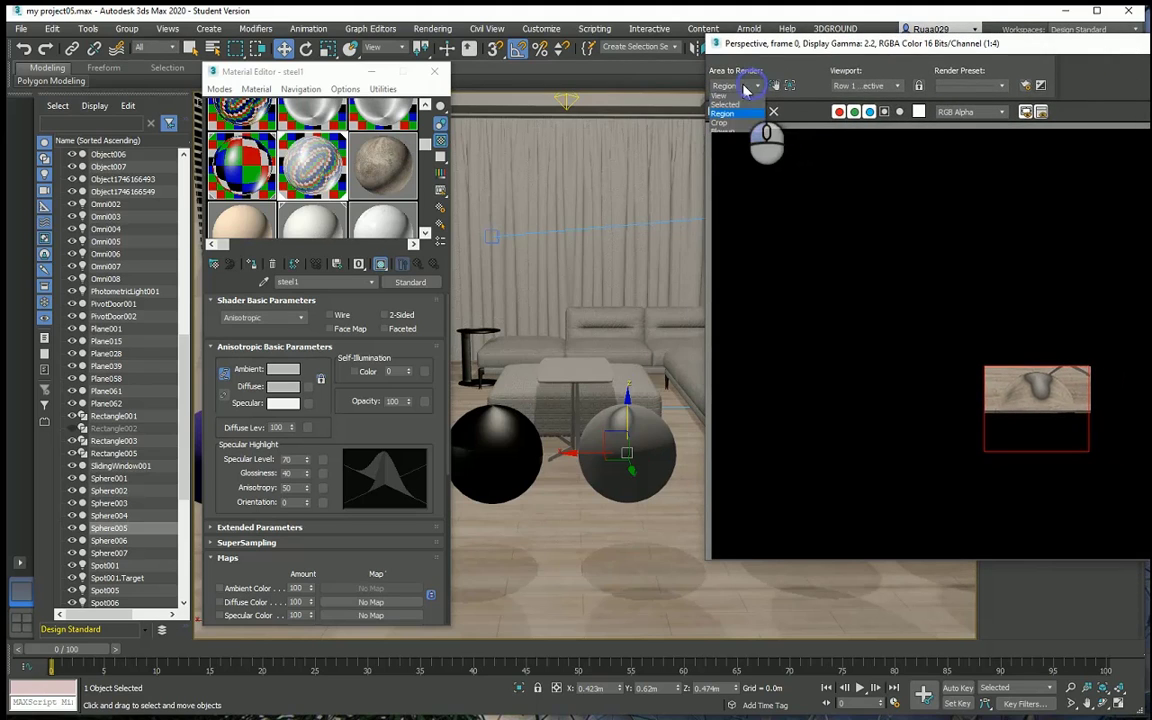
left_click(730, 137)
Step: Move and resize the render region to frame Sphere005, shifting the frame window to uncover the sphere and the render controls
mouse_move(616, 455)
left_mouse_down()
mouse_move(650, 455)
mouse_move(631, 453)
left_mouse_up()
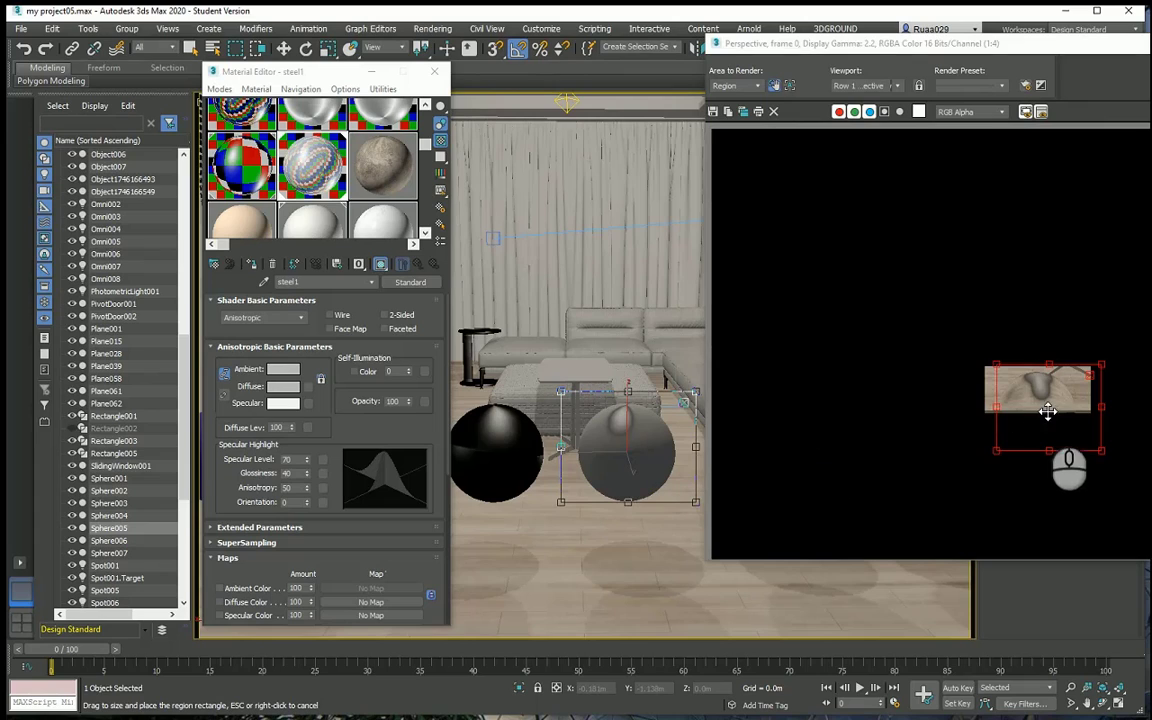
left_click_drag(1046, 411, 1108, 396)
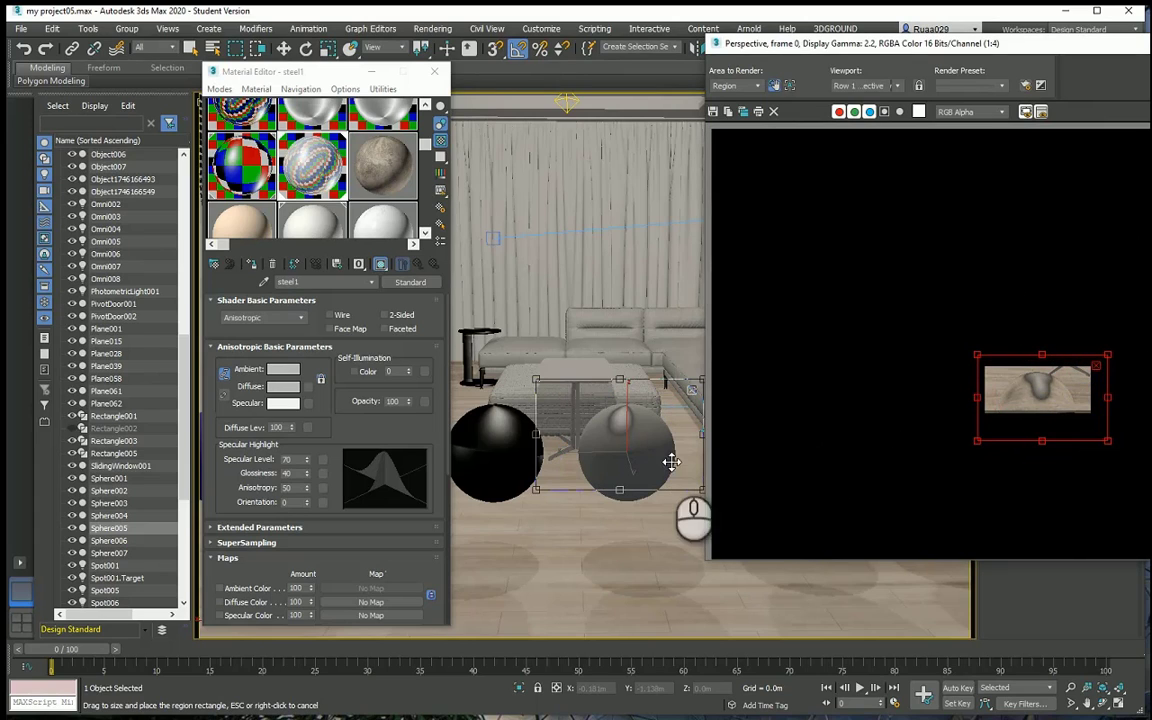
left_click_drag(537, 436, 567, 436)
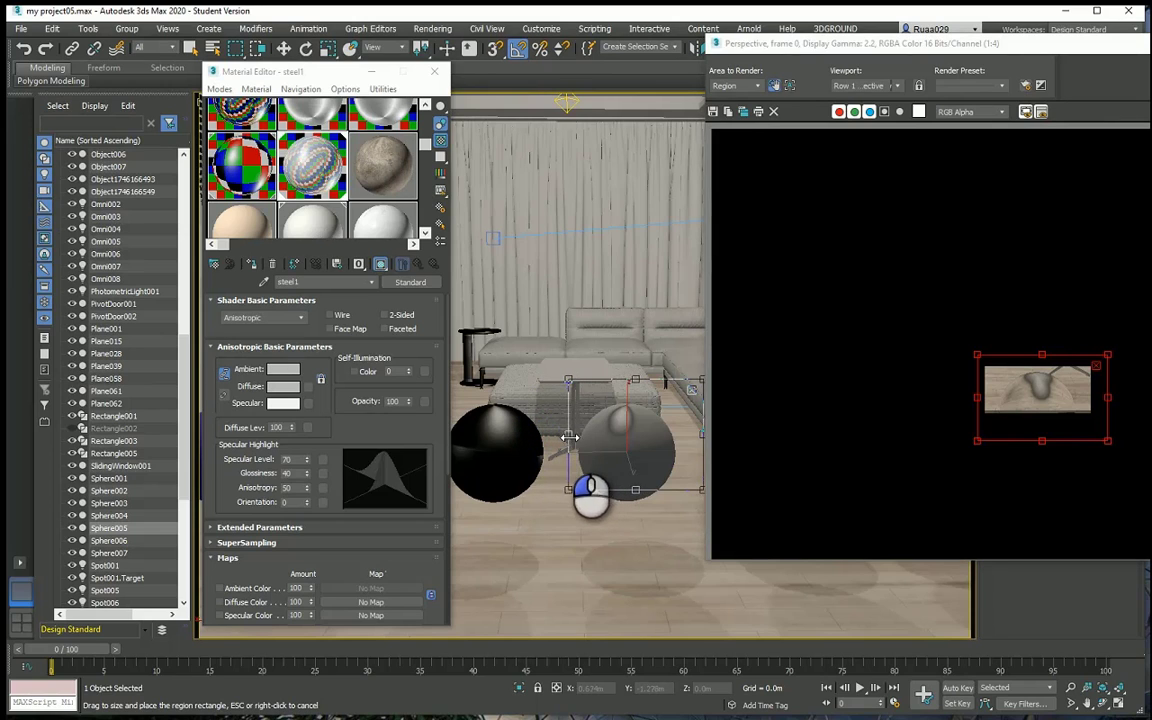
left_click_drag(707, 438, 663, 411)
left_click_drag(964, 46, 889, 56)
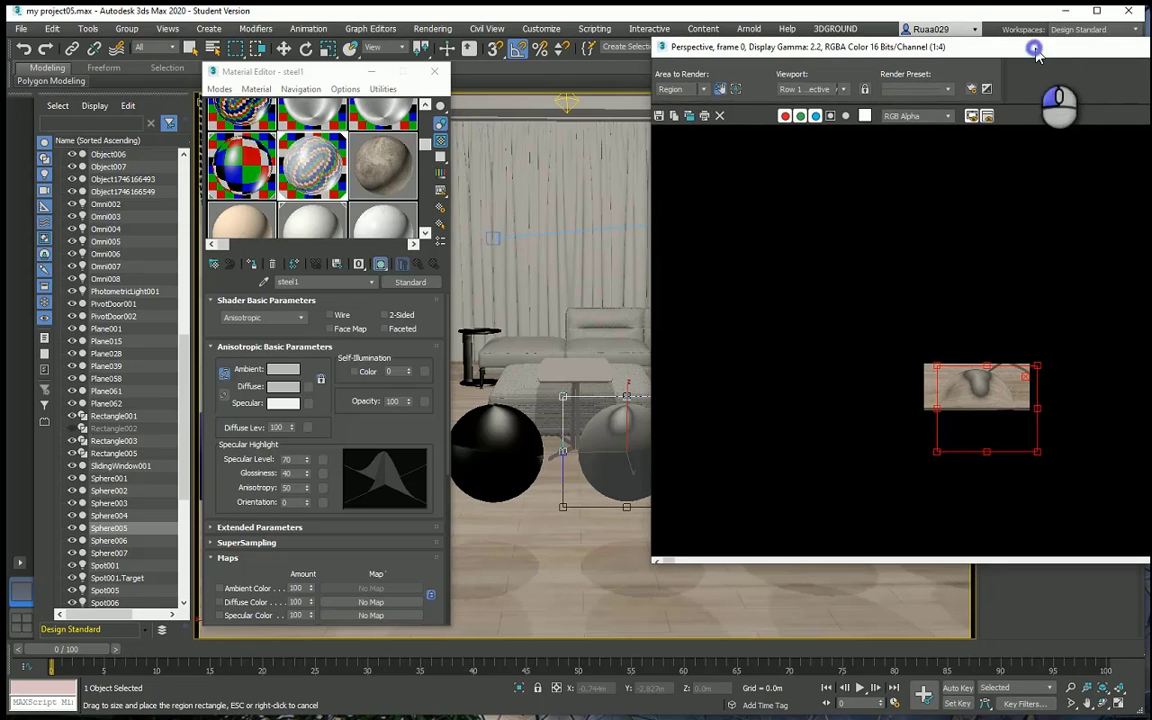
left_click_drag(1036, 50, 455, 52)
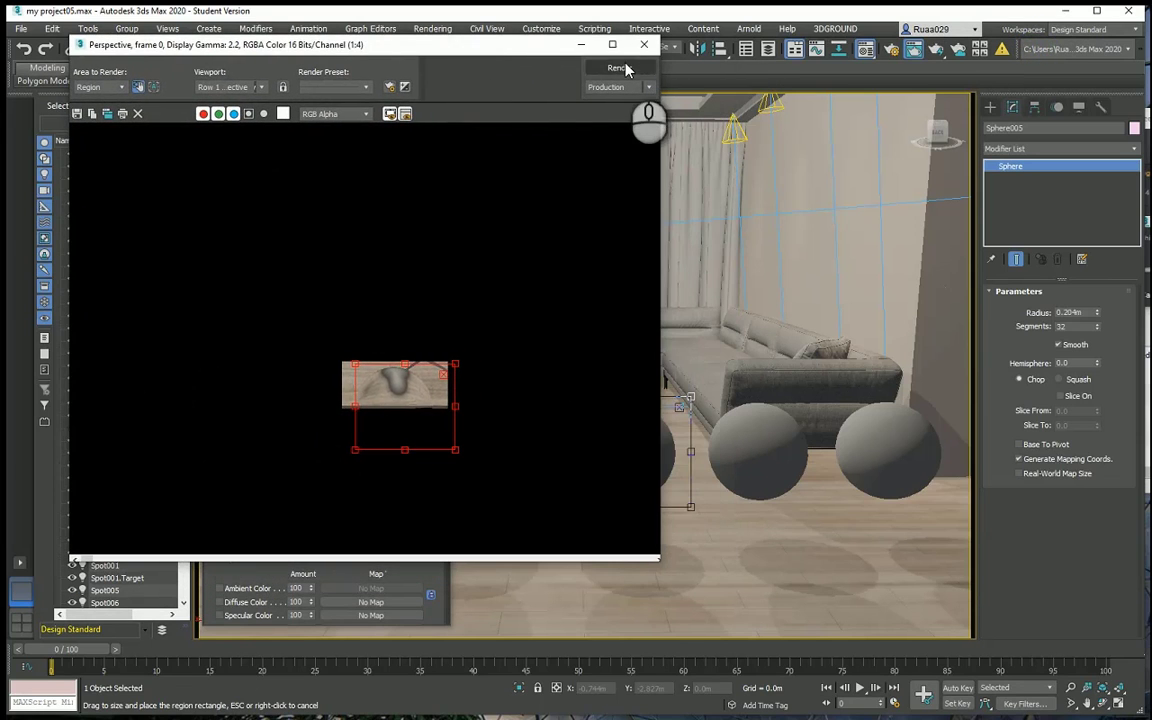
Step: Render the region around Sphere005 and examine the reflections on the steel sphere up close
left_click(620, 68)
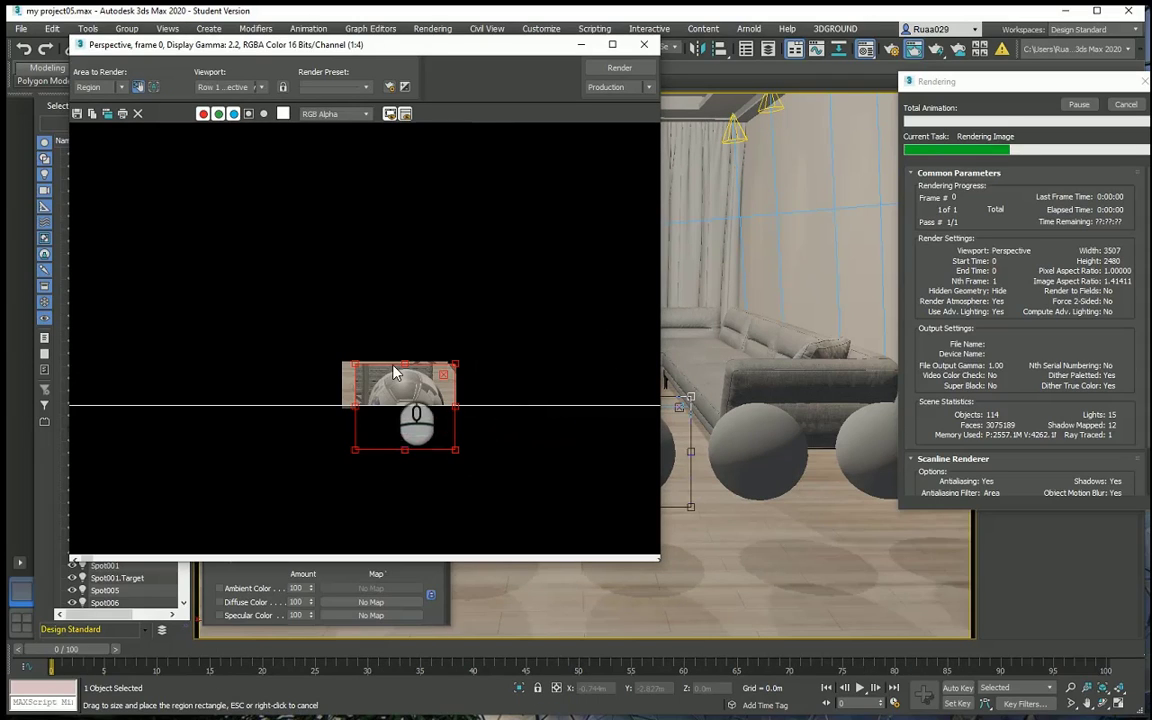
scroll(403, 403, "up", 2)
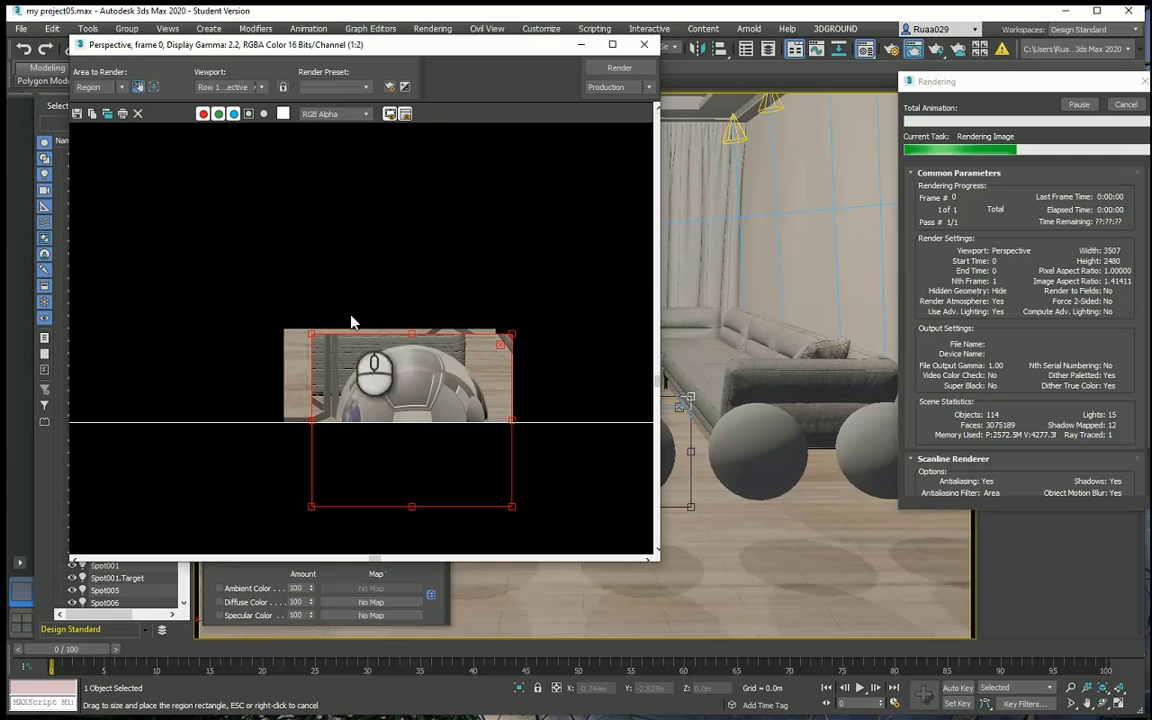
scroll(450, 324, "down", 1)
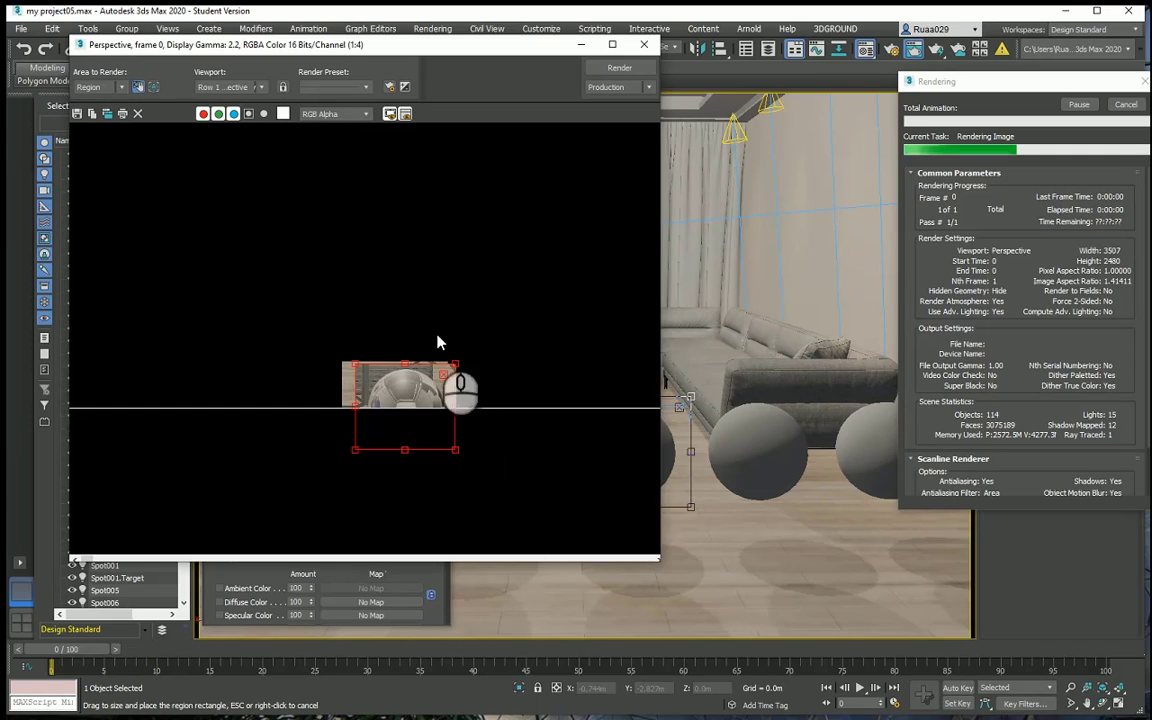